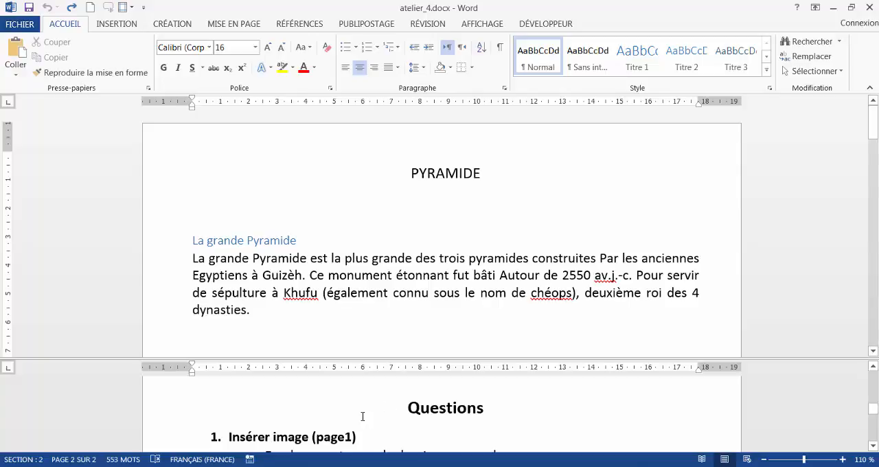
- Read the requirements under question 1 for inserting the image, including its location, source, wrapping, alignment and style
scroll(361, 416, down, 2)
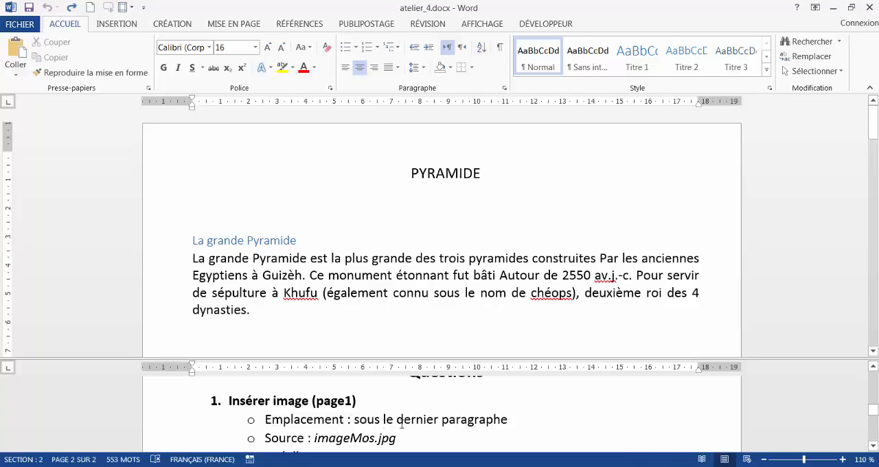
scroll(375, 431, down, 2)
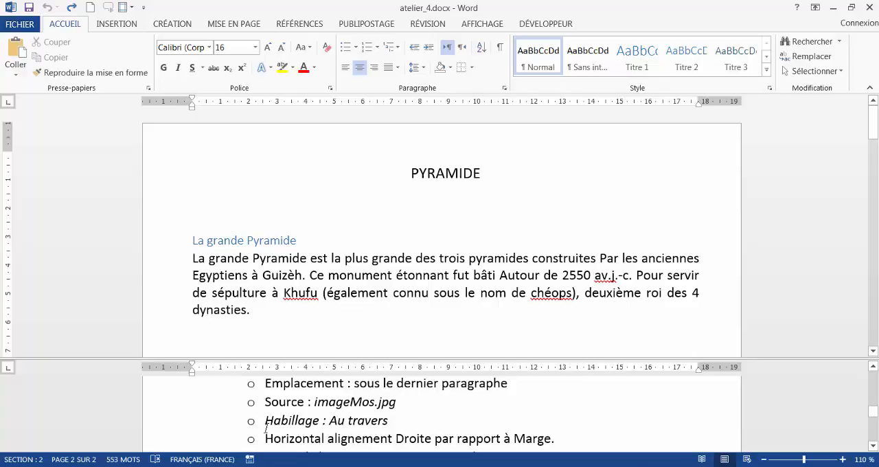
scroll(368, 437, down, 2)
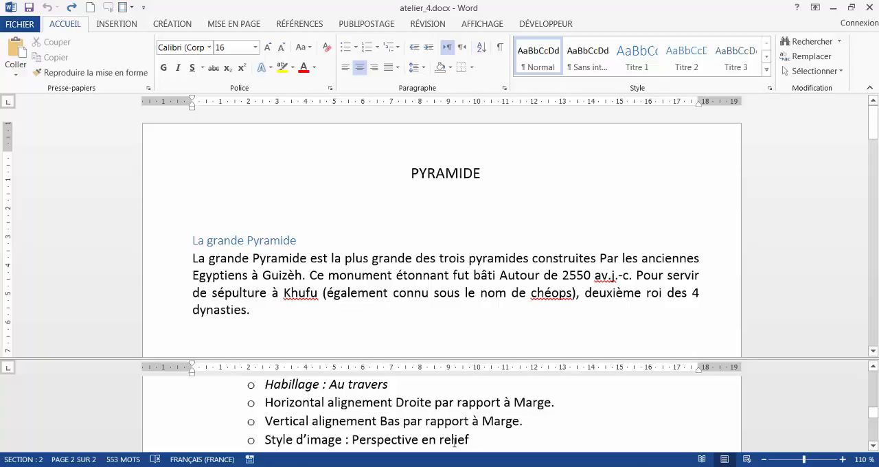
scroll(295, 441, down, 2)
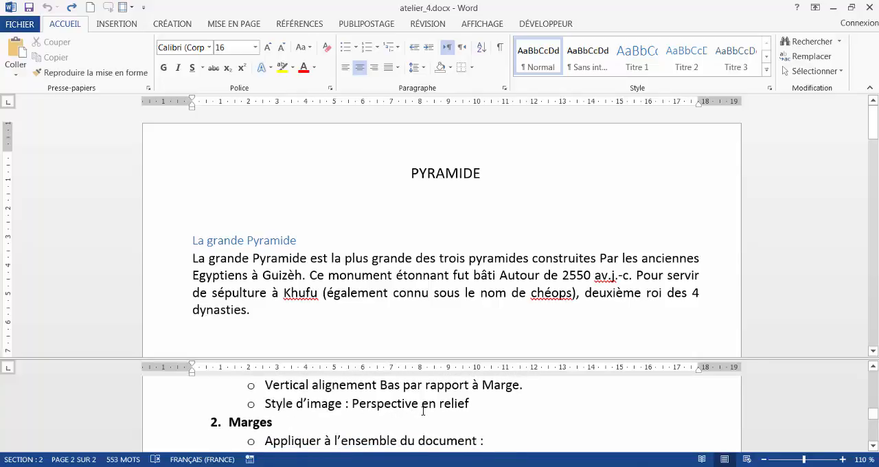
scroll(422, 410, up, 5)
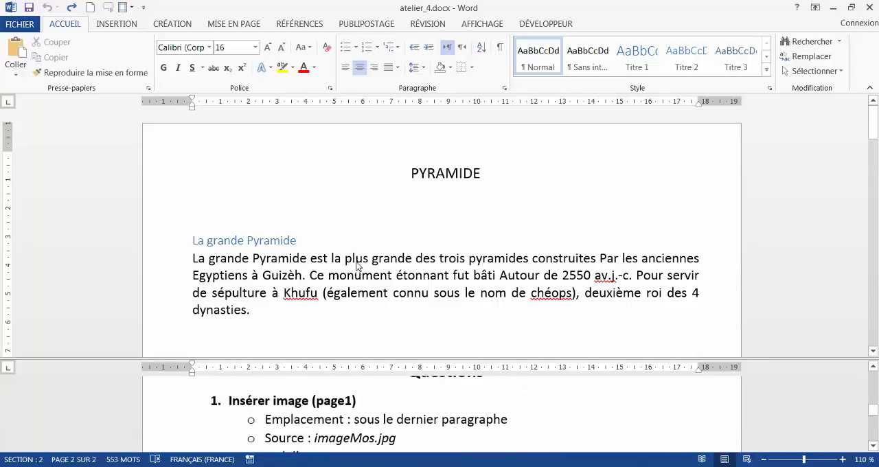
- Insert the picture imageMos.jpg from the atelier_word2013 folder below the last paragraph of the pyramid text
scroll(357, 264, down, 8)
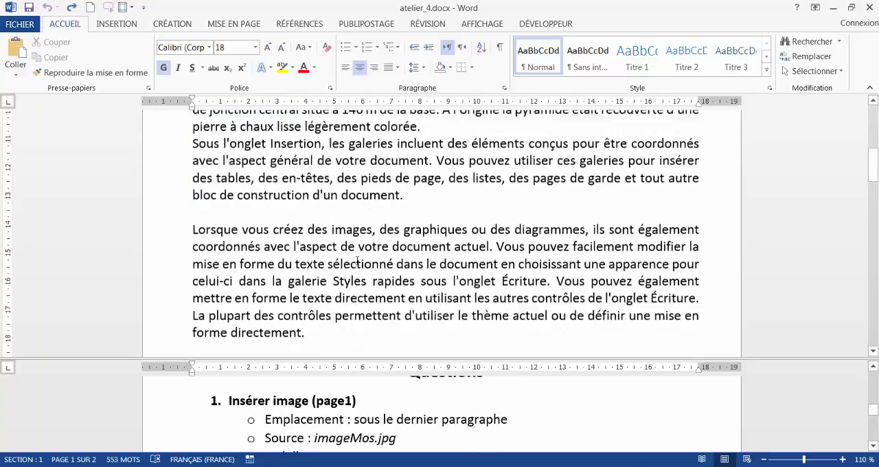
scroll(357, 264, down, 8)
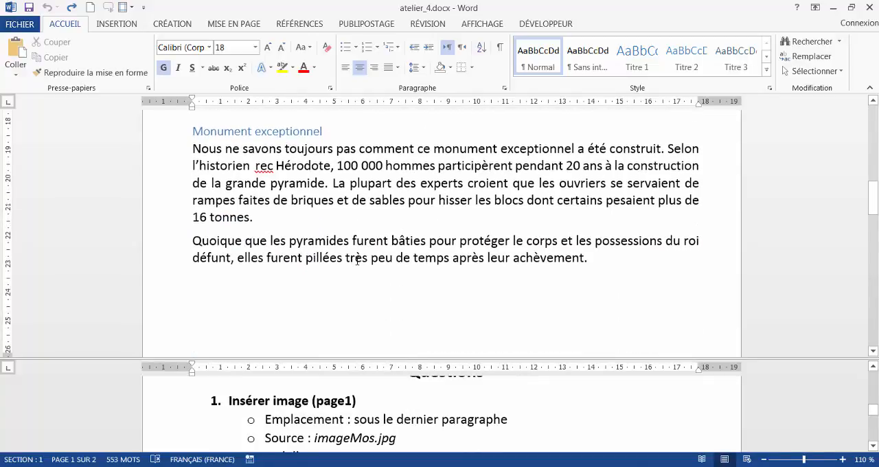
scroll(357, 260, down, 1)
click(354, 256)
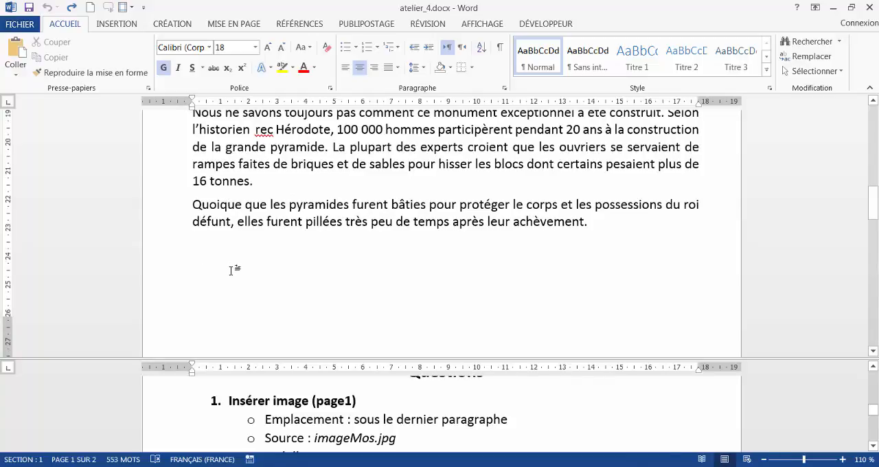
click(118, 27)
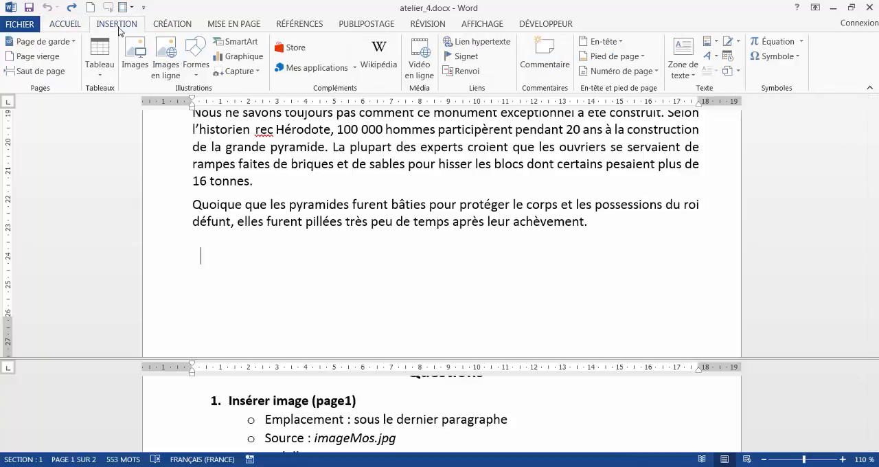
click(134, 69)
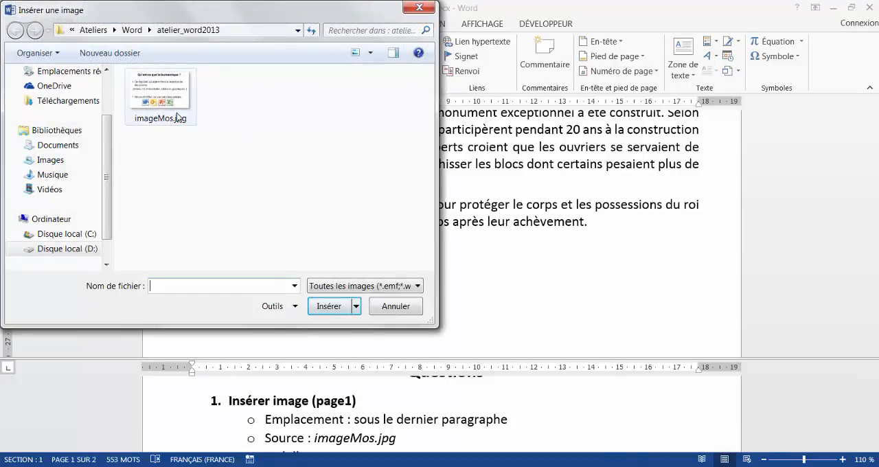
mouse_move(160, 116)
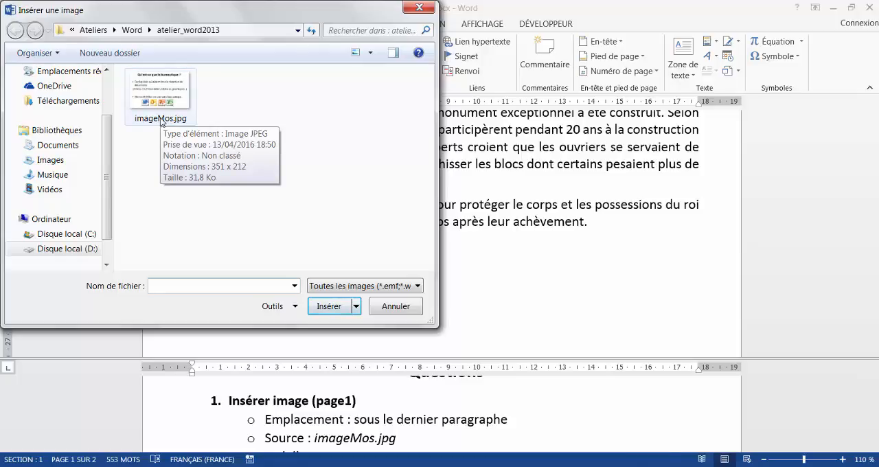
click(161, 113)
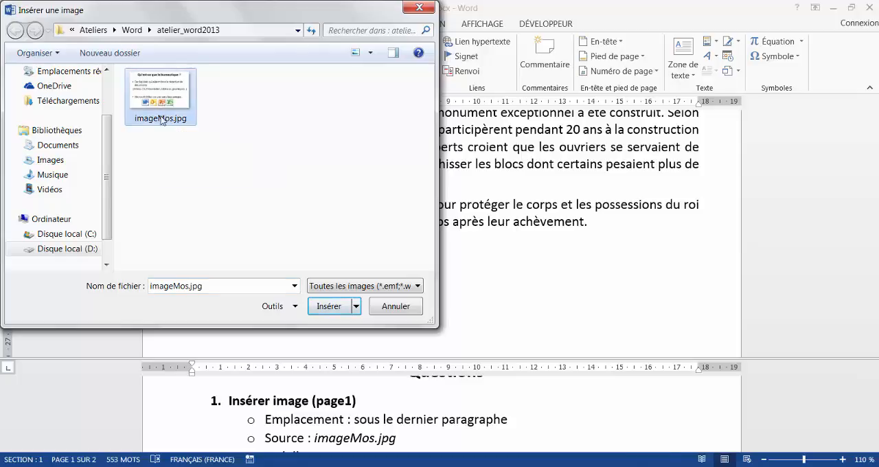
click(328, 306)
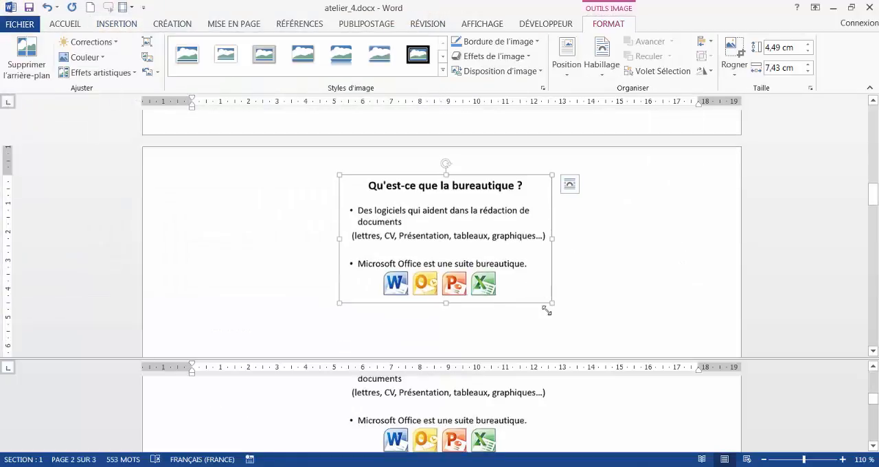
- Check the wrapping requirement in question 1 and set the inserted image's text wrapping to Au travers
click(290, 414)
scroll(290, 414, down, 1)
scroll(290, 414, down, 2)
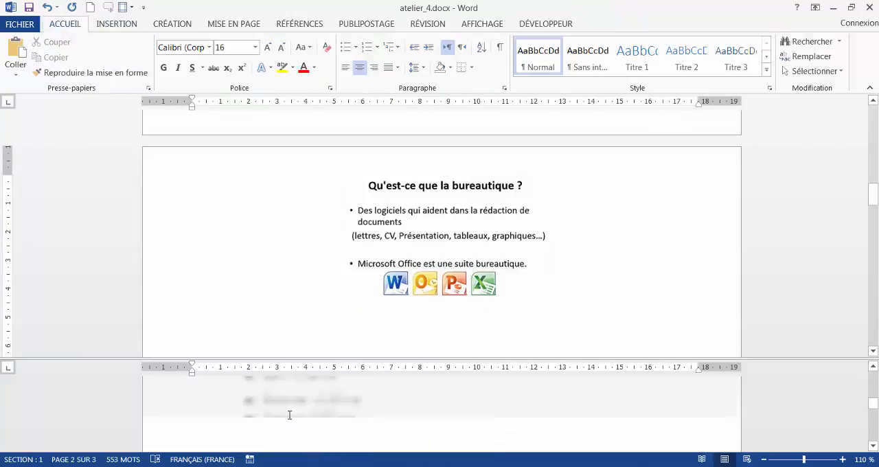
scroll(290, 414, down, 5)
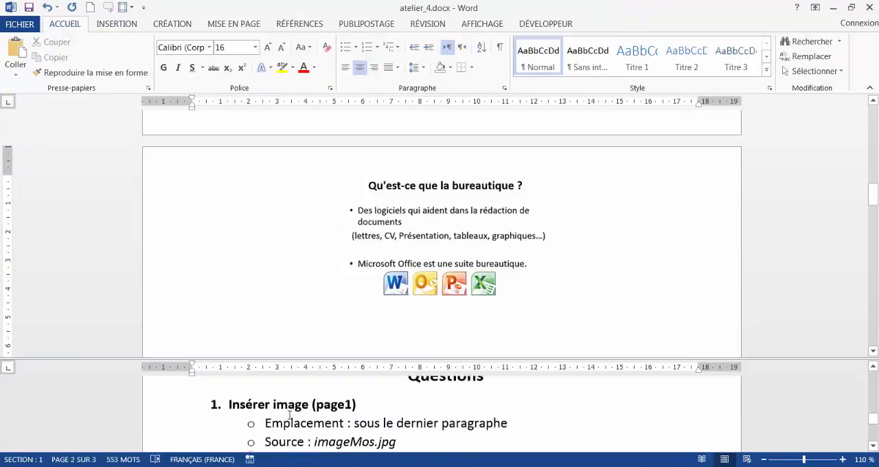
scroll(290, 414, up, 1)
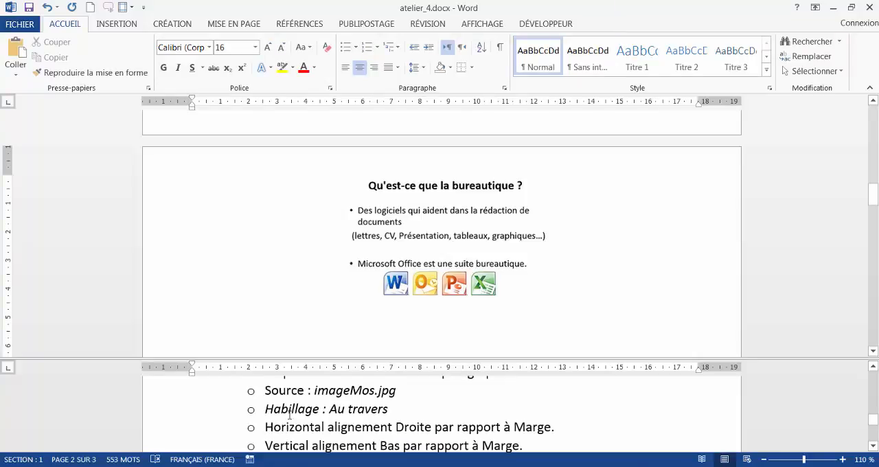
scroll(289, 414, up, 1)
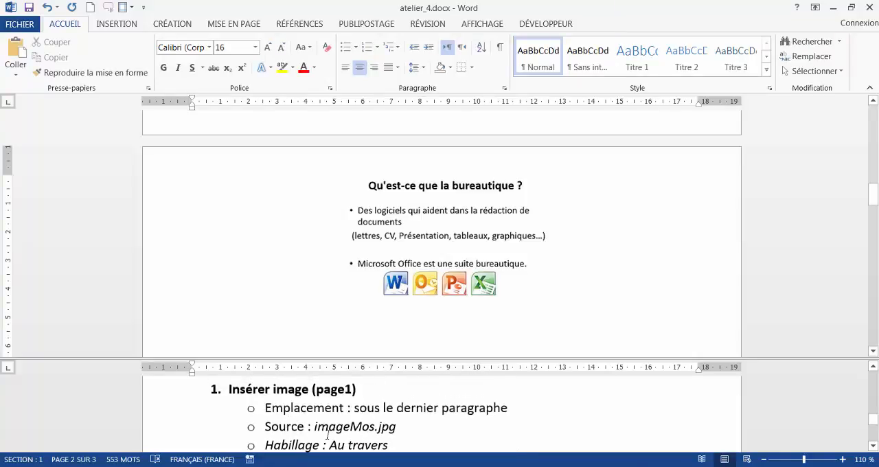
scroll(353, 427, down, 1)
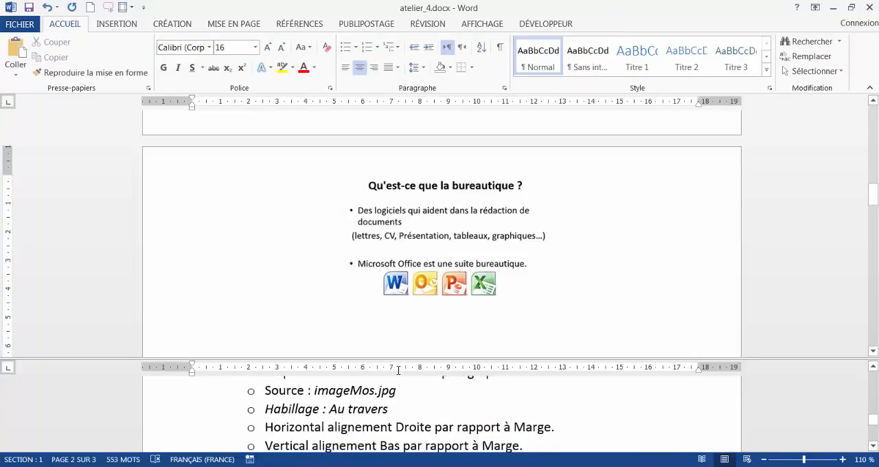
click(447, 224)
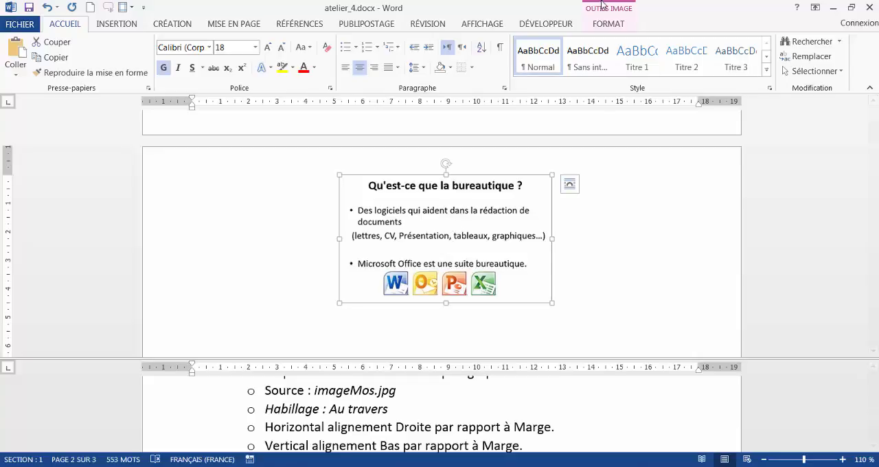
click(617, 26)
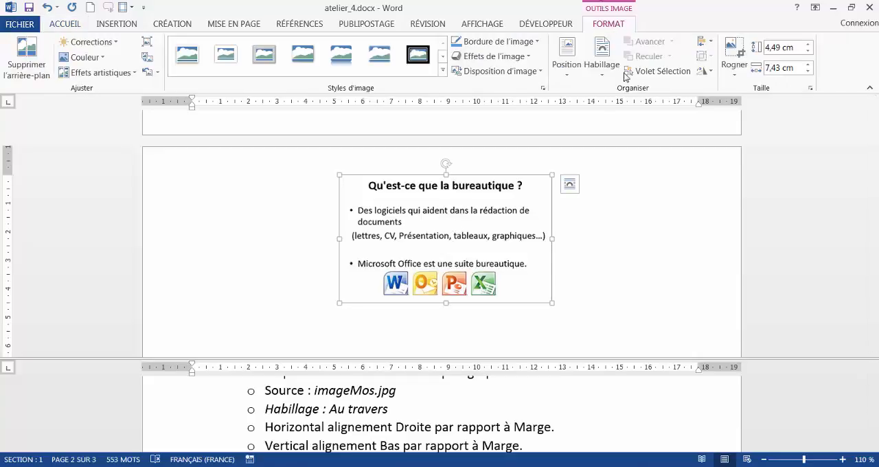
click(607, 77)
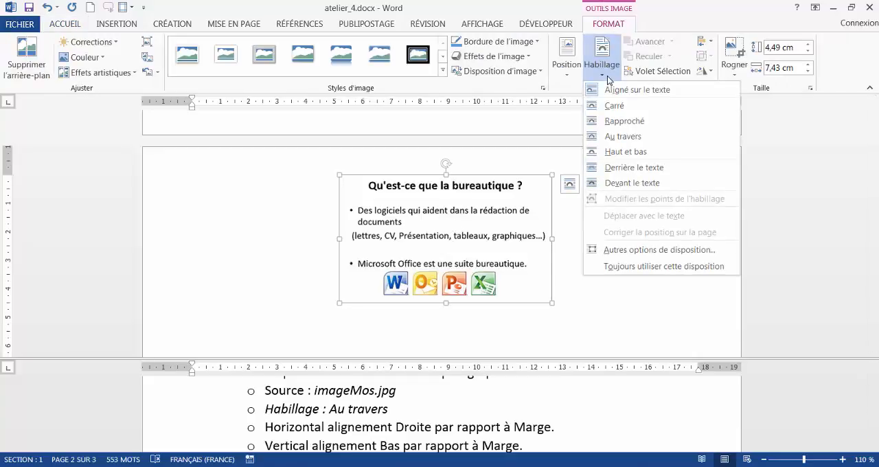
click(624, 136)
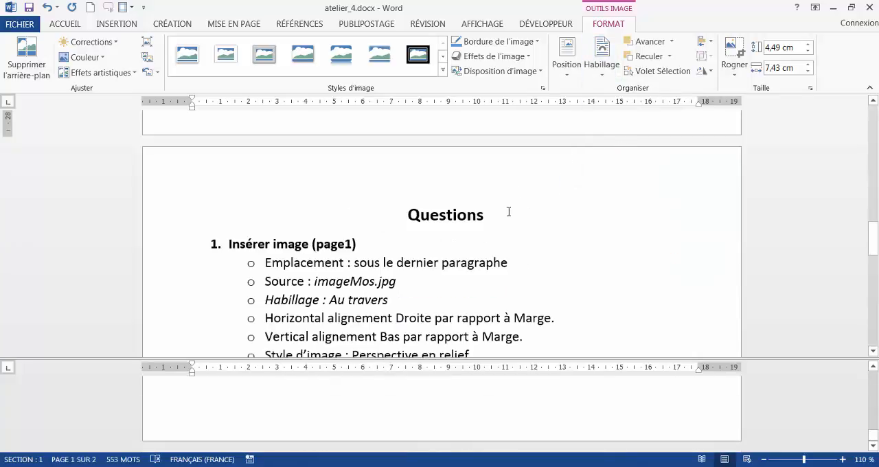
click(384, 398)
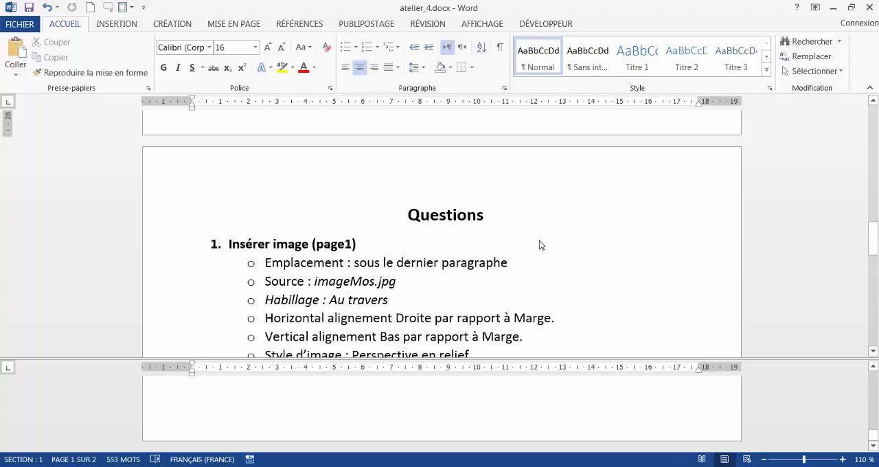
scroll(538, 245, up, 12)
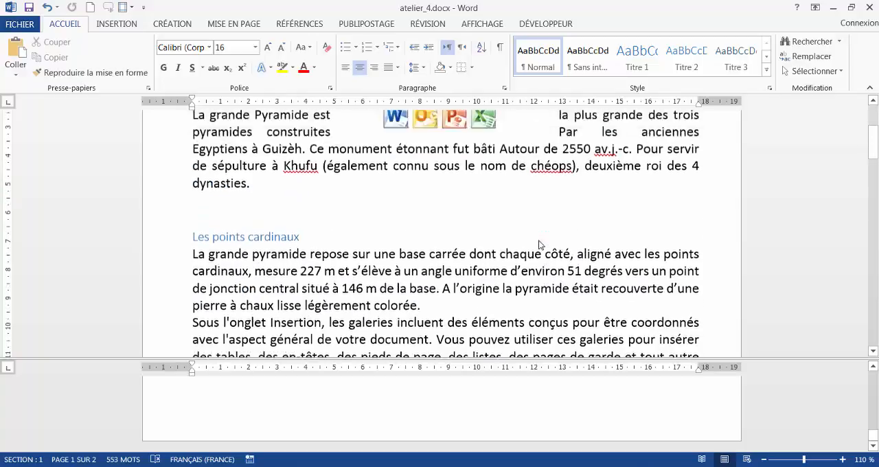
scroll(539, 246, up, 3)
click(464, 213)
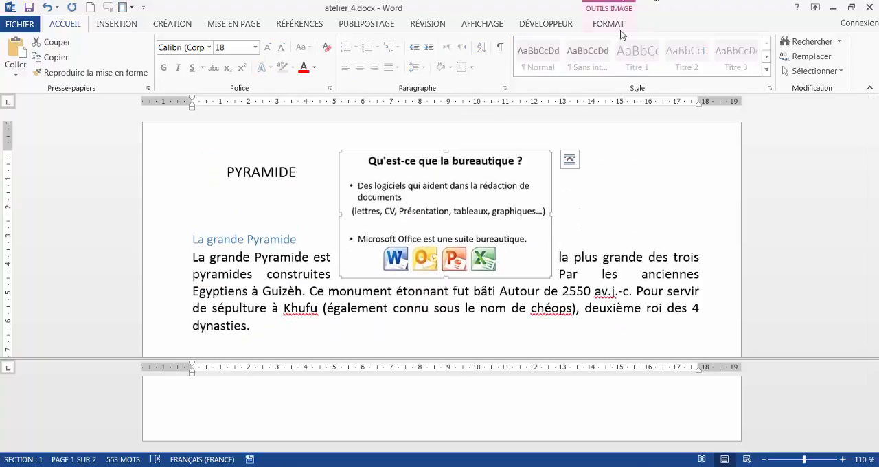
click(610, 25)
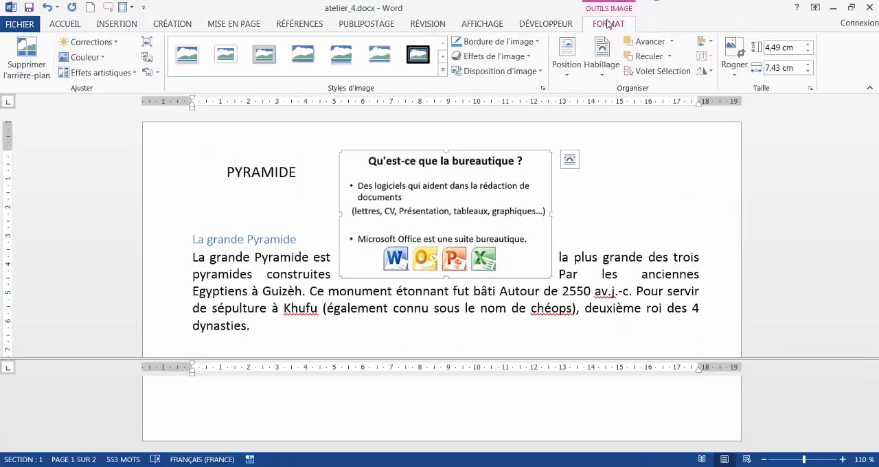
click(561, 68)
click(628, 278)
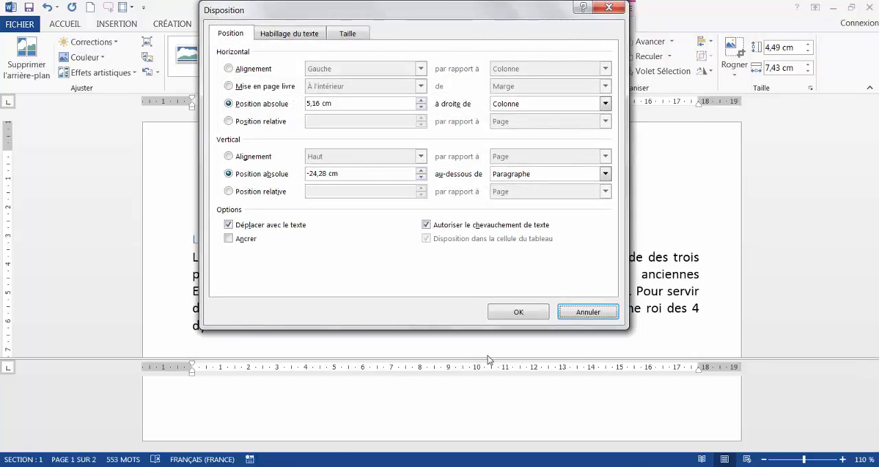
click(589, 311)
- Check the alignment requirements in question 1 and set the image's horizontal alignment to Droite par rapport à Marge
click(324, 422)
scroll(325, 412, down, 5)
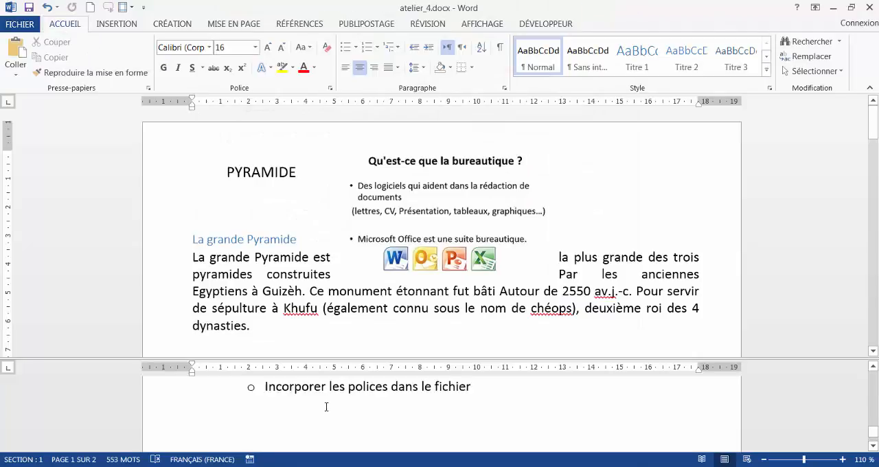
scroll(325, 406, up, 15)
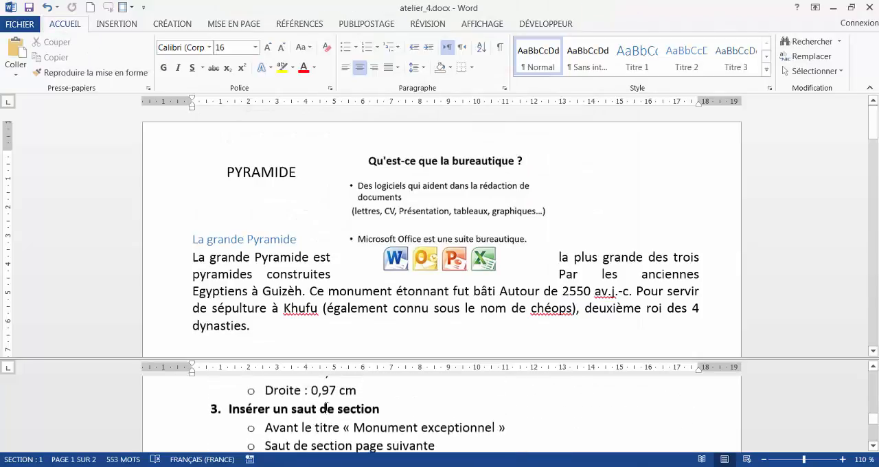
scroll(326, 405, up, 4)
scroll(326, 406, down, 1)
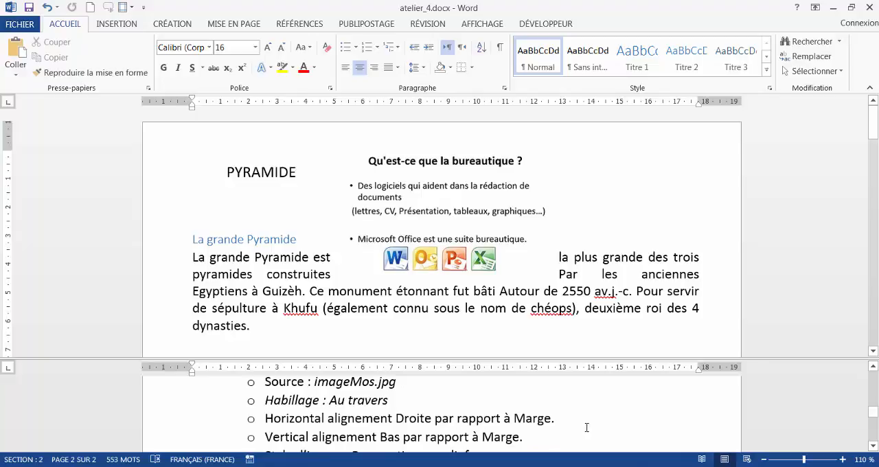
click(475, 199)
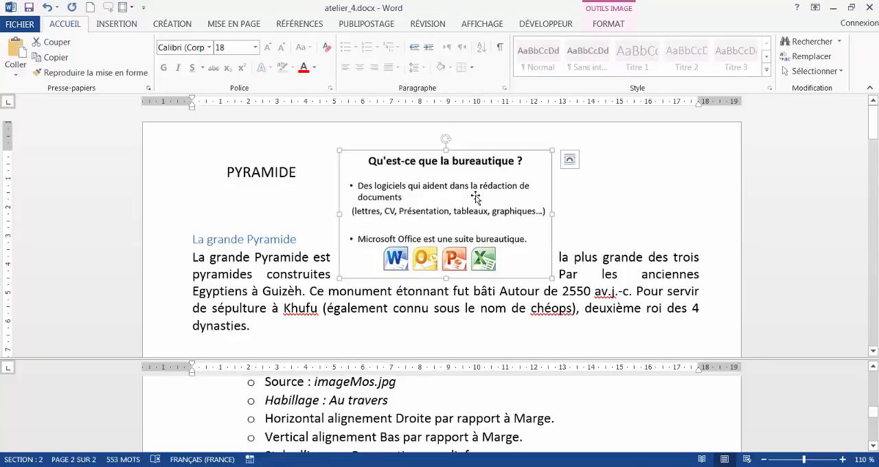
click(612, 26)
click(566, 60)
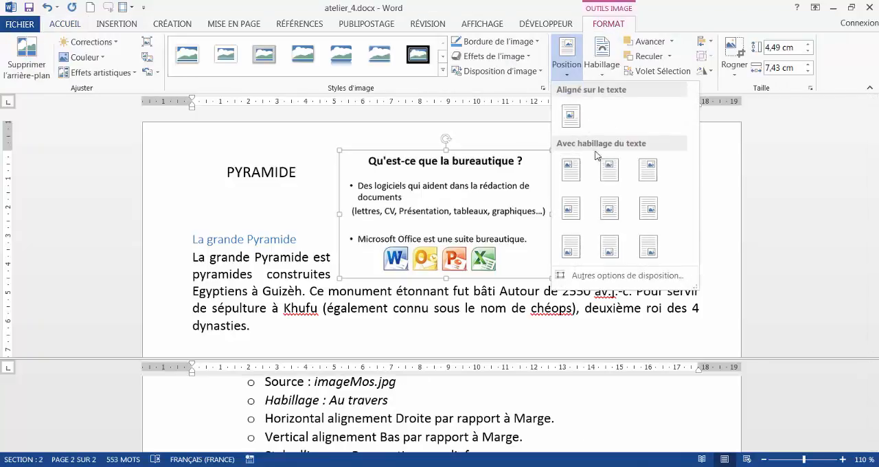
click(594, 278)
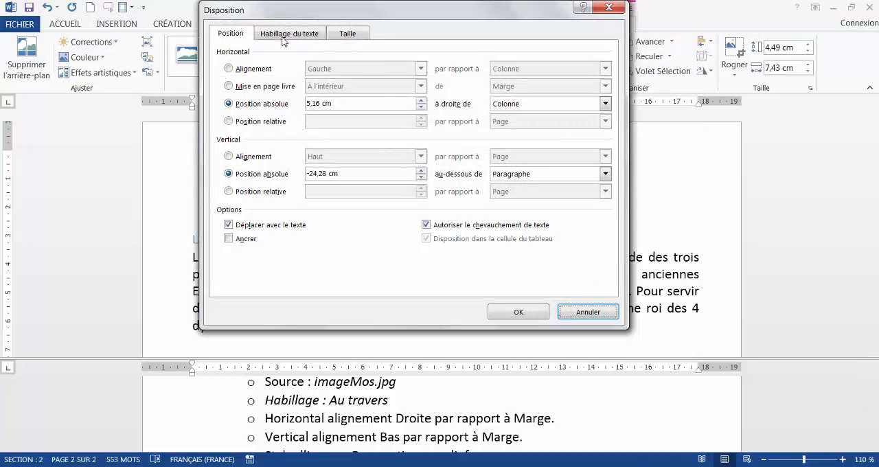
click(233, 71)
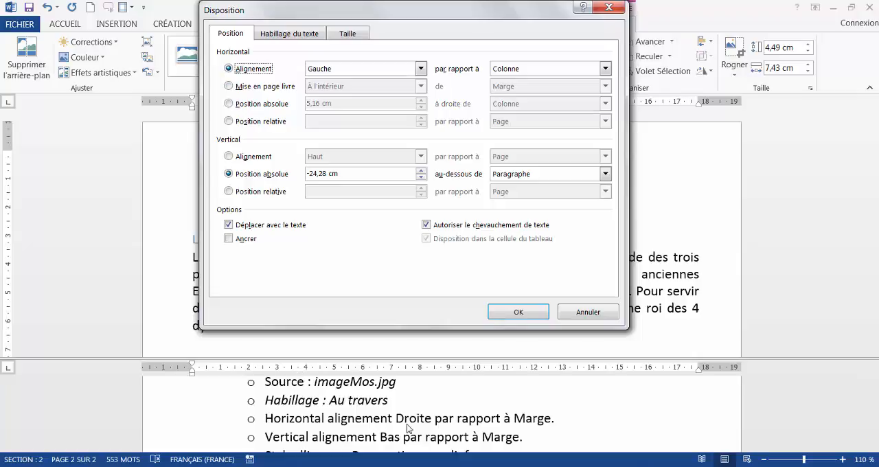
click(408, 66)
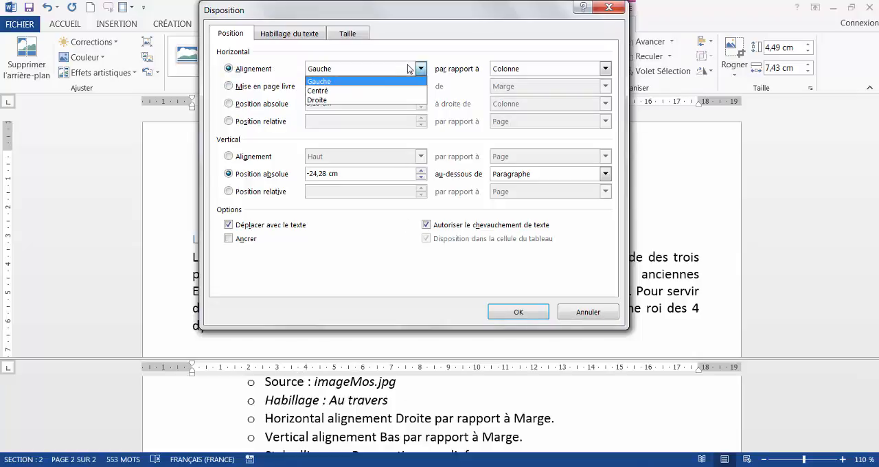
click(363, 96)
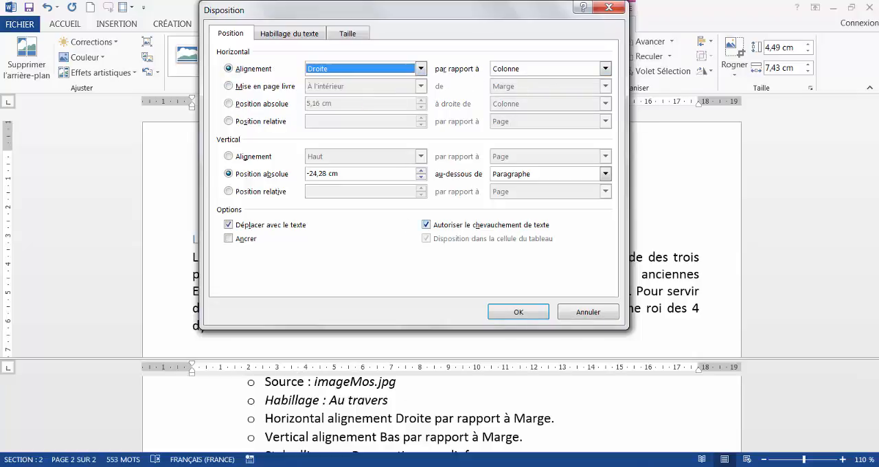
click(519, 68)
click(515, 79)
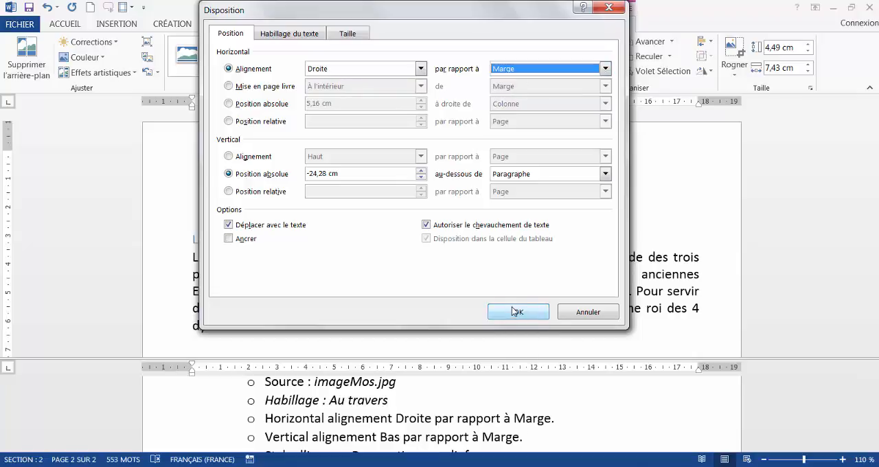
click(516, 312)
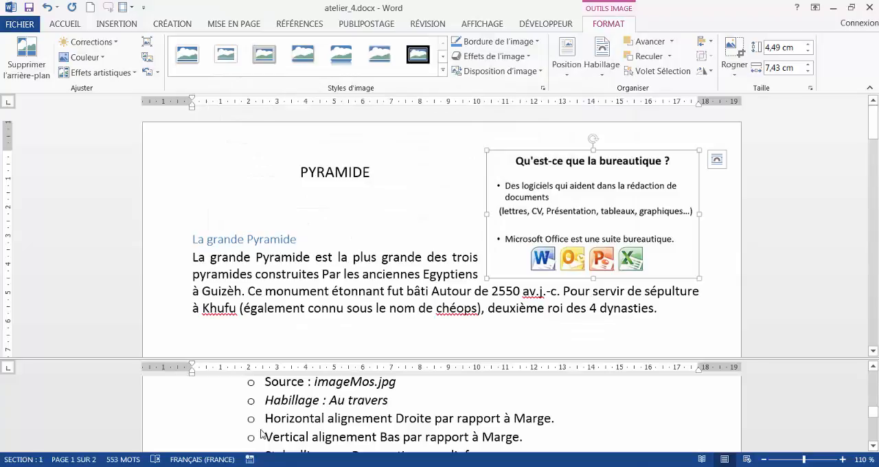
- Set the image's vertical alignment to Bas par rapport à Marge
click(574, 53)
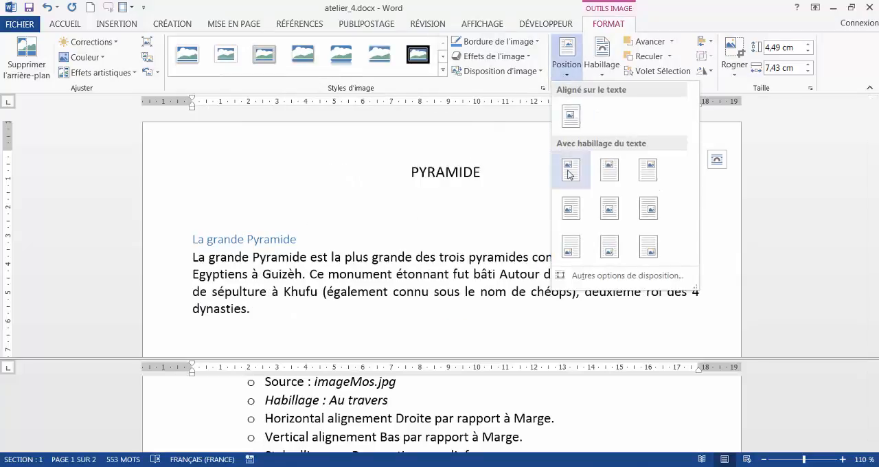
click(582, 276)
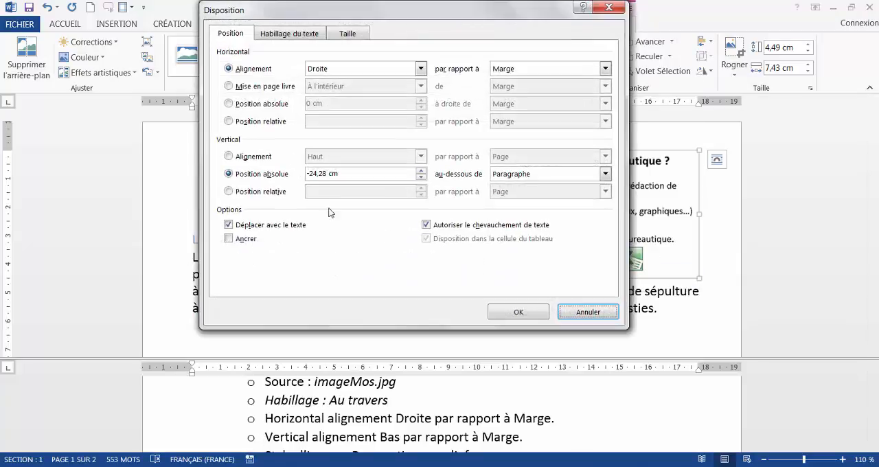
click(238, 160)
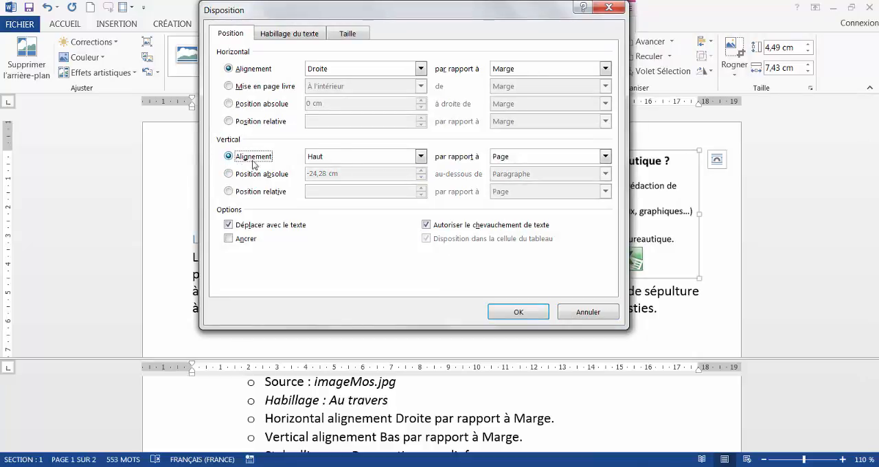
click(345, 161)
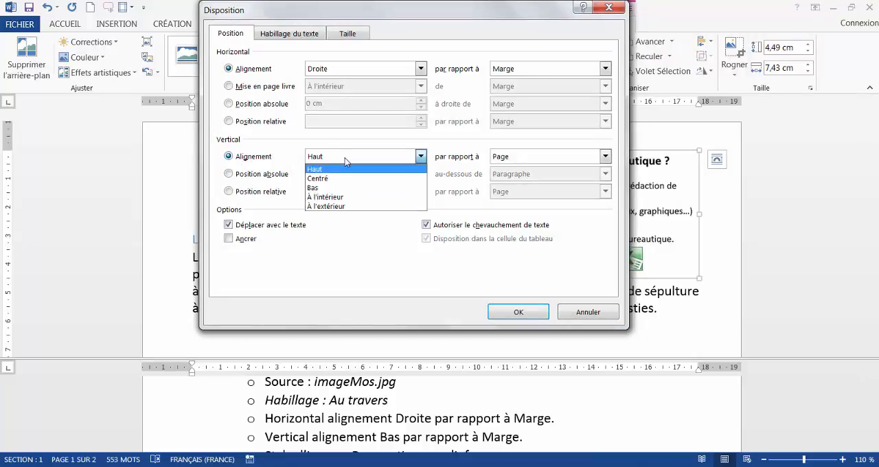
click(350, 188)
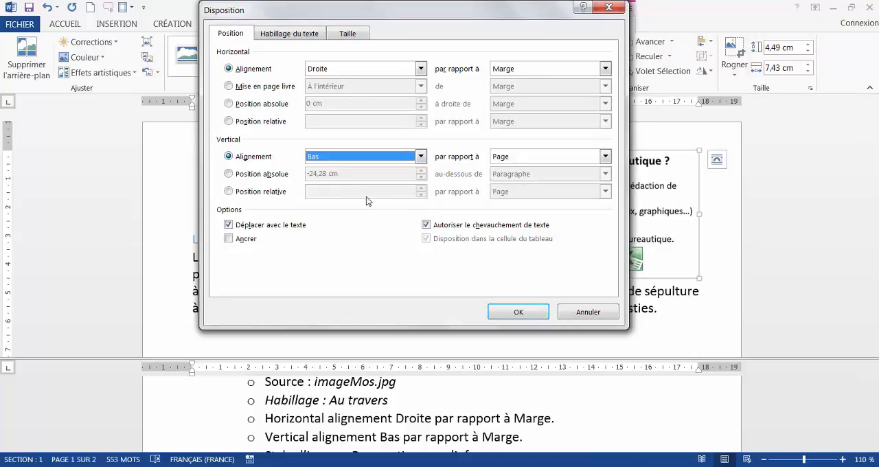
click(533, 158)
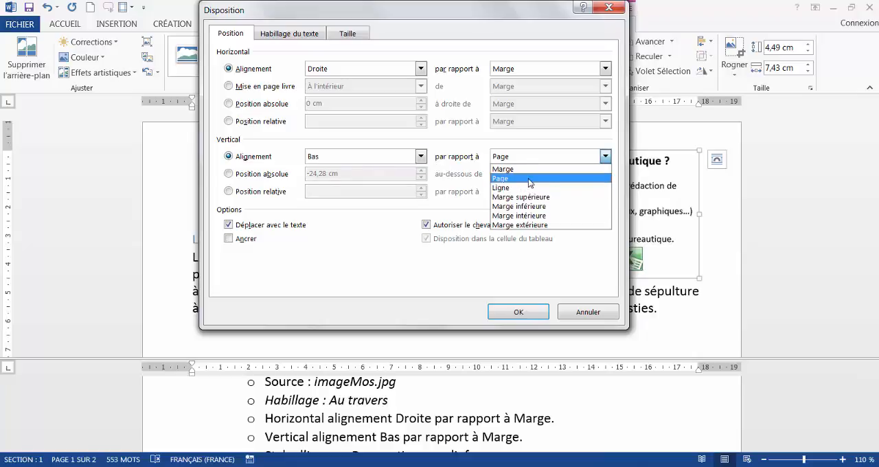
click(533, 169)
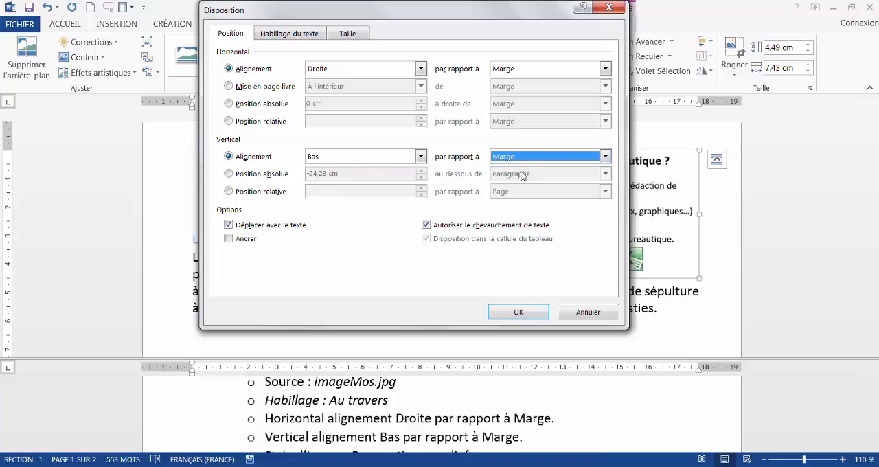
click(517, 313)
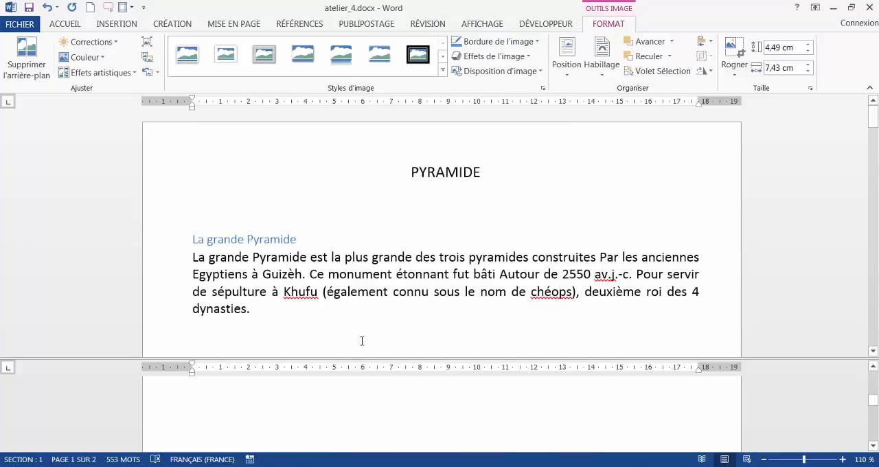
- Check the style requirement in question 1 and apply the Perspective en relief picture style to the image
click(315, 407)
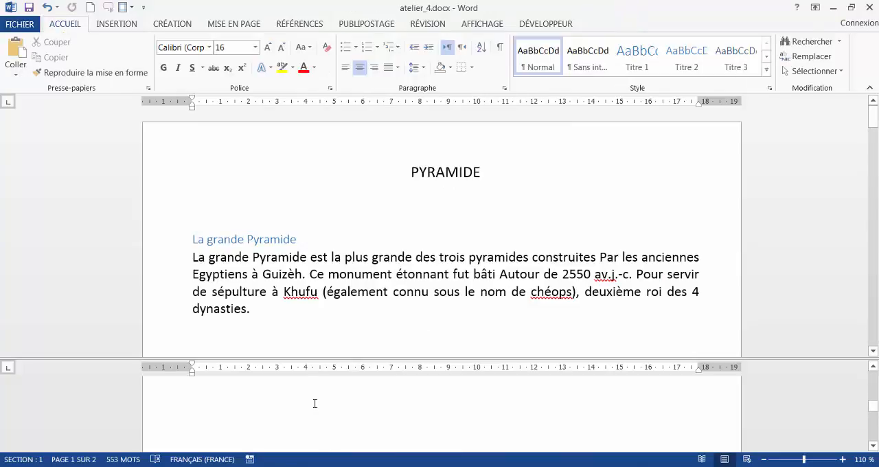
scroll(314, 403, down, 5)
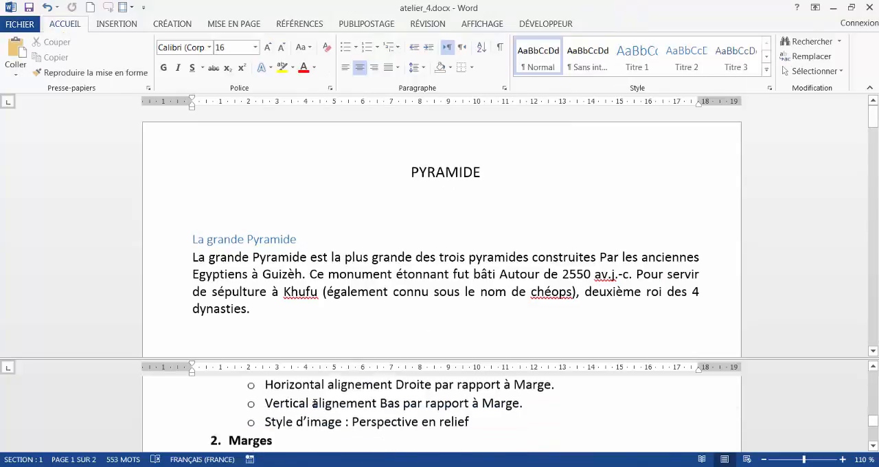
scroll(314, 403, down, 1)
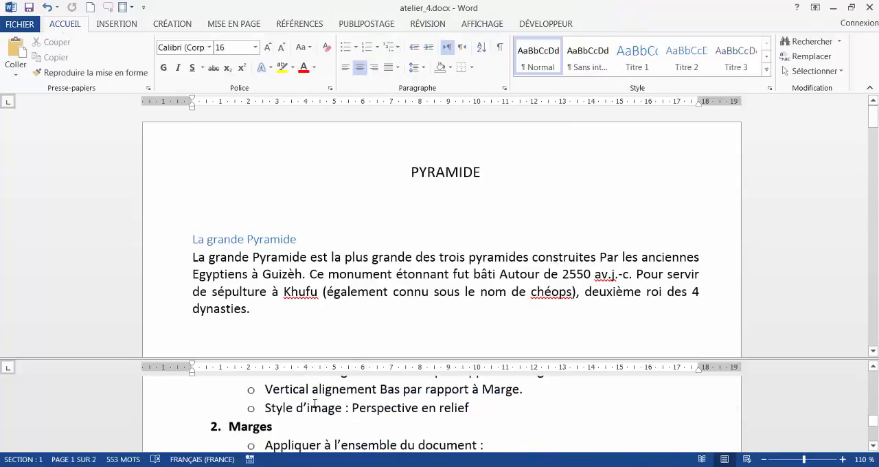
click(422, 269)
scroll(422, 269, down, 6)
scroll(422, 269, down, 10)
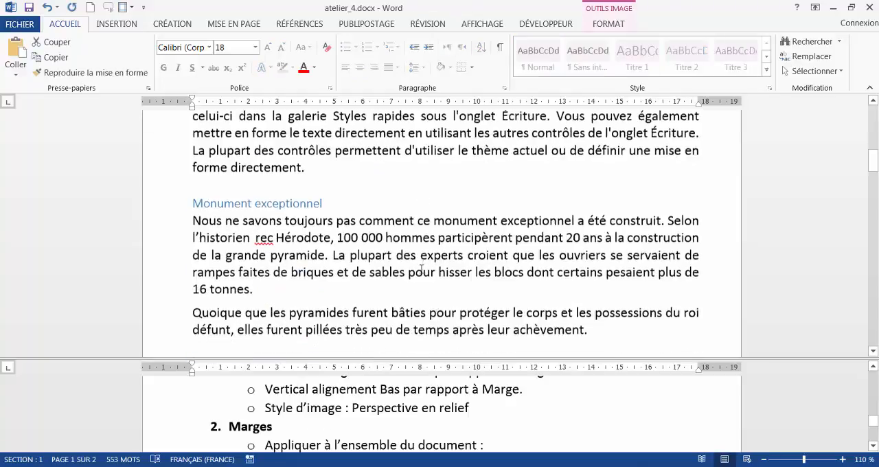
scroll(420, 269, down, 8)
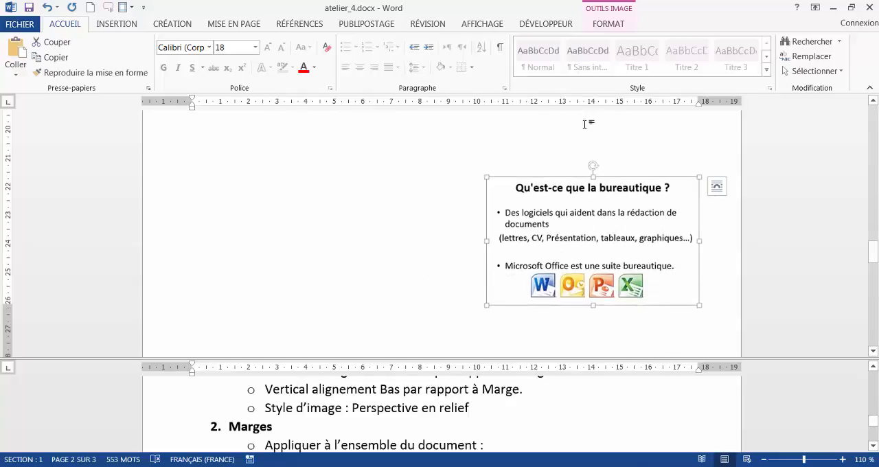
click(608, 24)
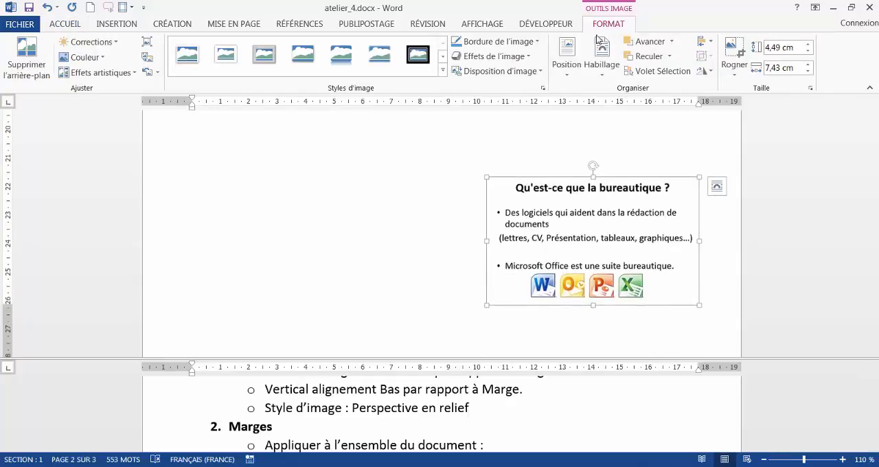
click(442, 73)
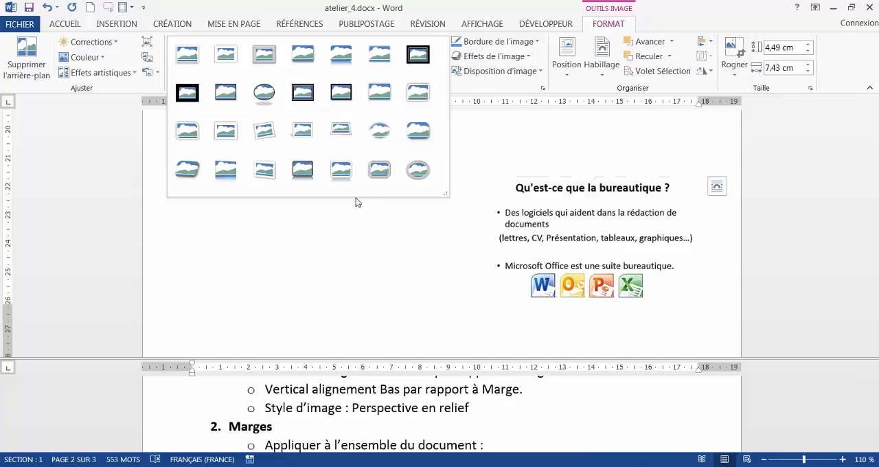
click(177, 169)
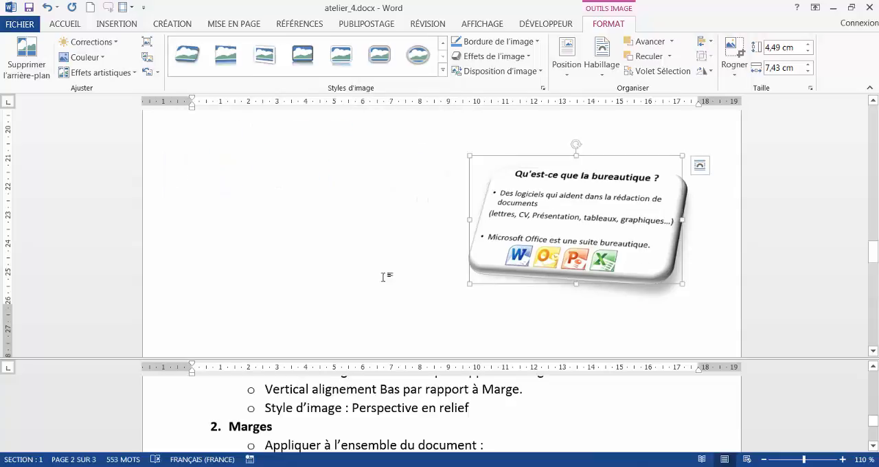
- Check the four margin values required in question 2 and bring up the page layout commands
click(321, 417)
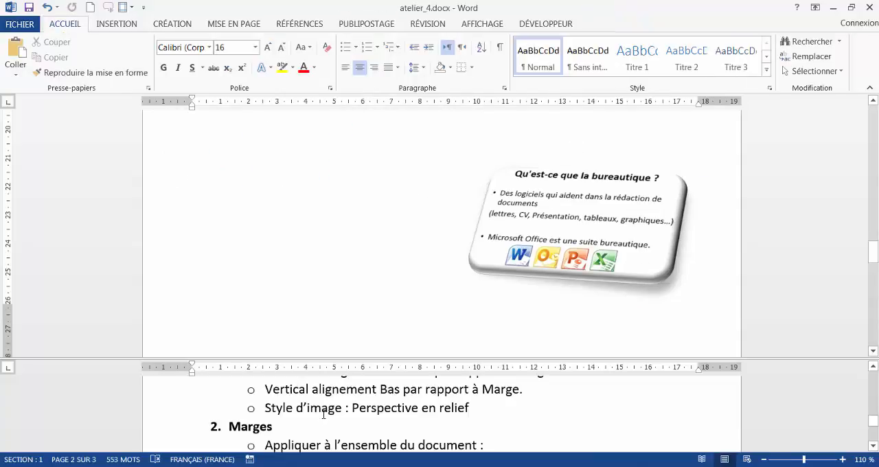
scroll(323, 414, down, 1)
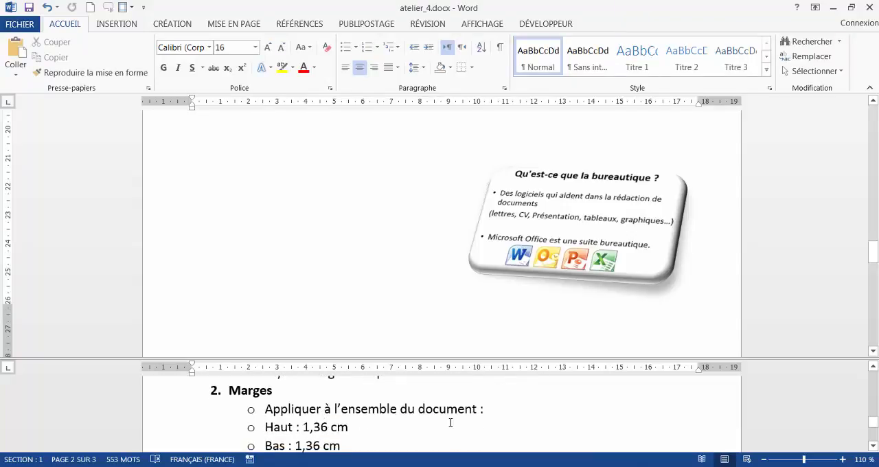
scroll(295, 422, down, 1)
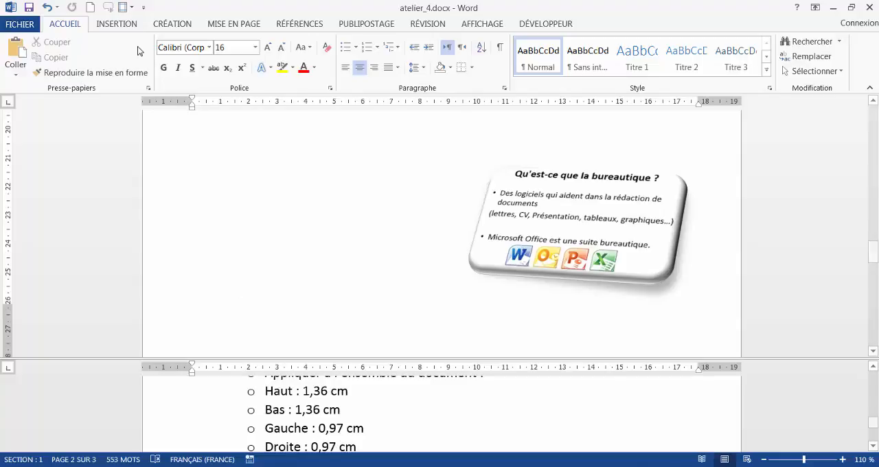
click(234, 24)
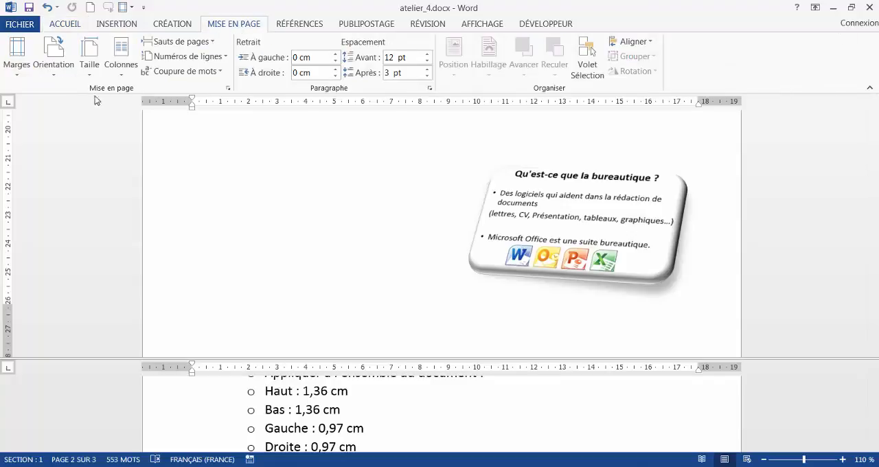
click(17, 55)
scroll(87, 322, down, 1)
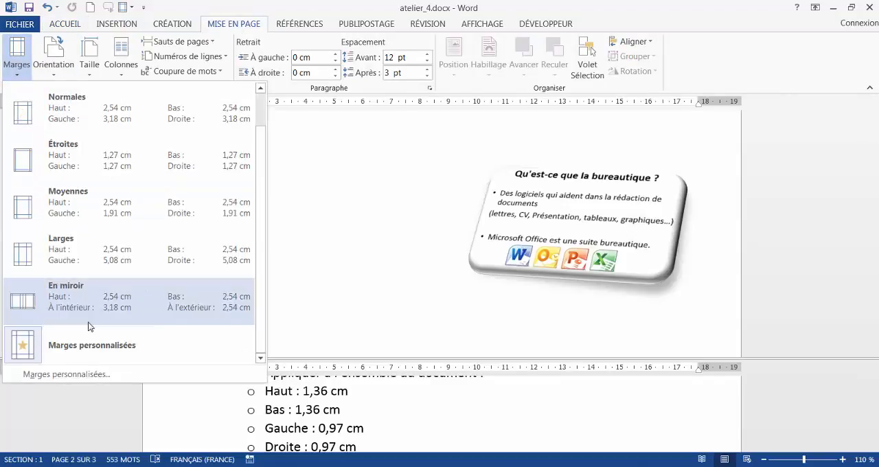
click(69, 373)
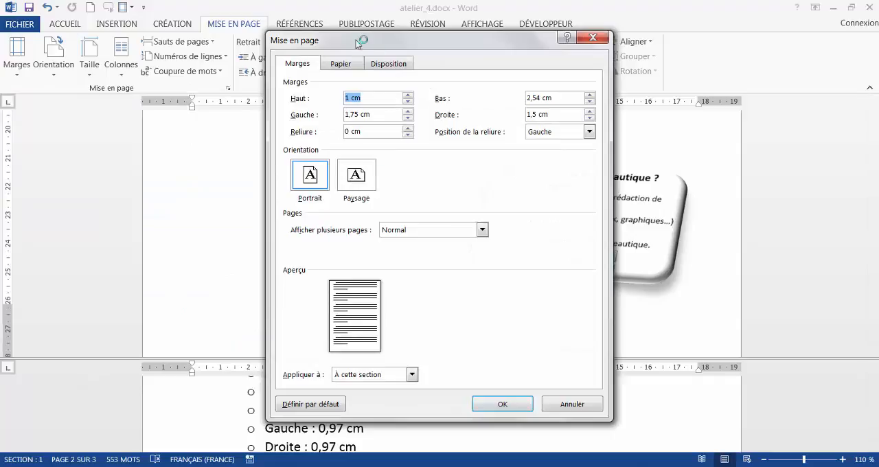
click(592, 37)
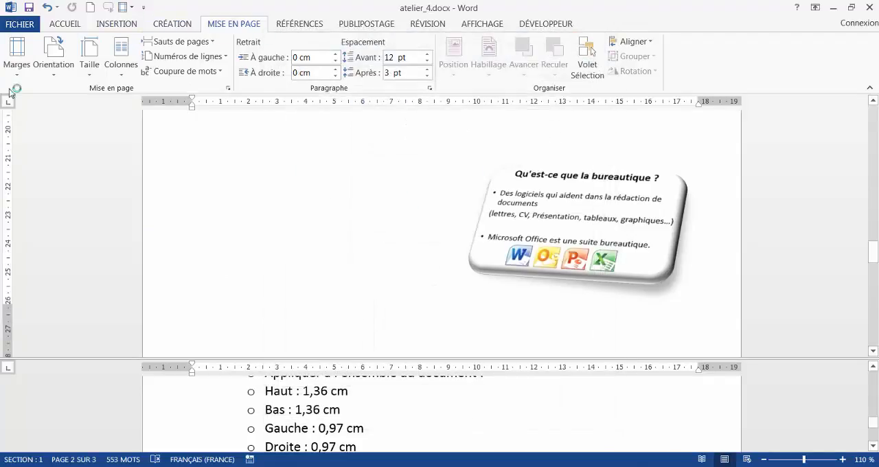
- Open the page setup settings, set the top margin (Haut) to 1,36 cm and uncover the margin instructions behind the dialog
click(228, 89)
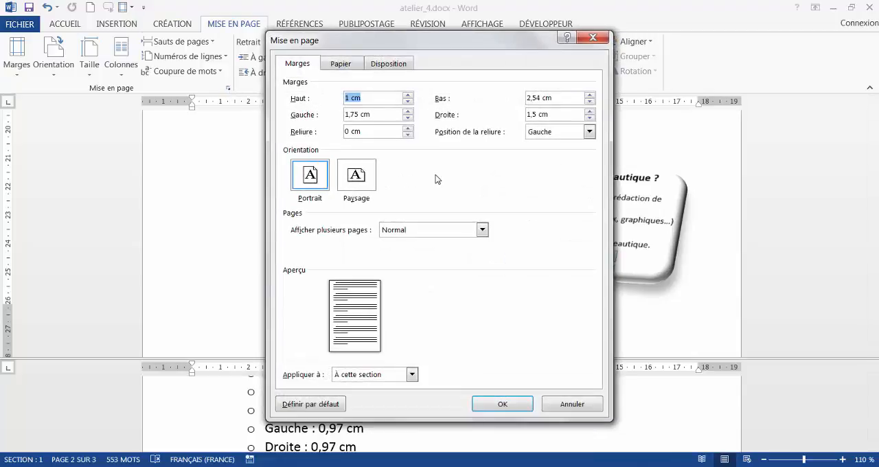
click(348, 97)
text(,36)
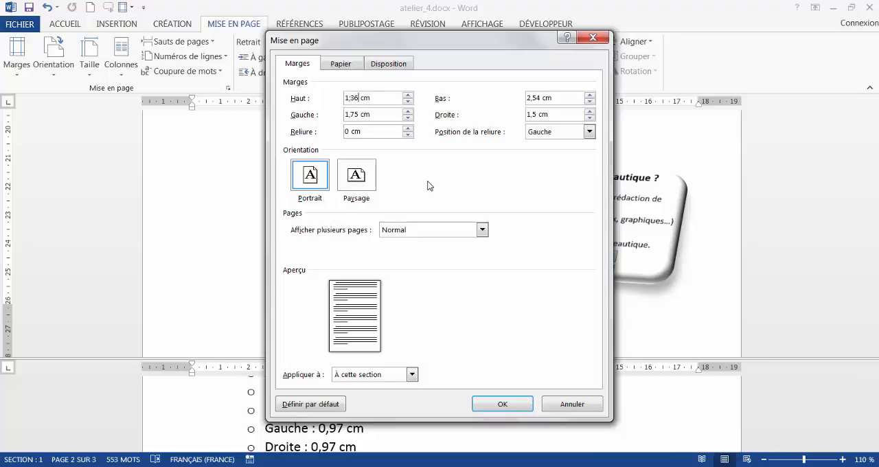
key(BackSpace)
key(BackSpace)
key(BackSpace)
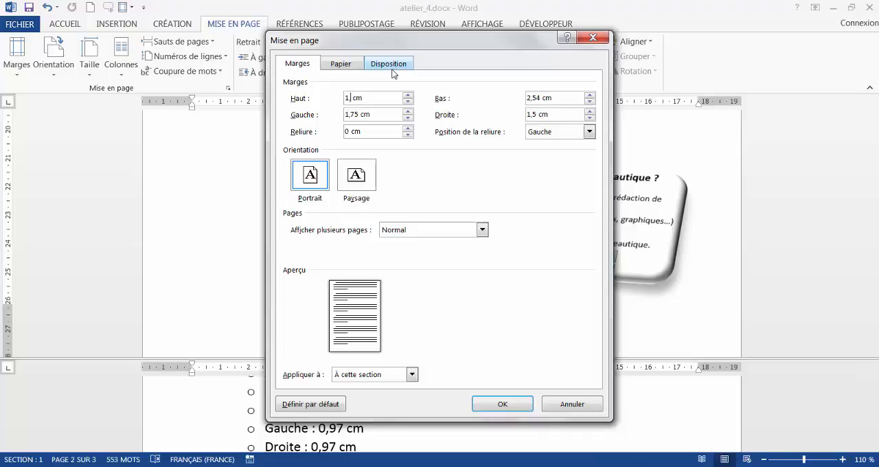
text(,3)
drag(403, 36, 510, 40)
- Copy the top margin value into the bottom margin (Bas), making it 1,36 cm
drag(485, 101, 438, 102)
key(ctrl+c)
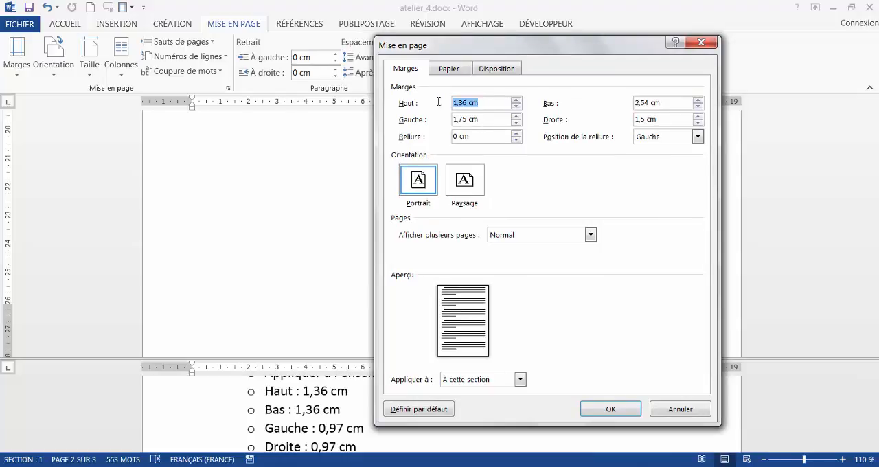
drag(688, 105, 628, 105)
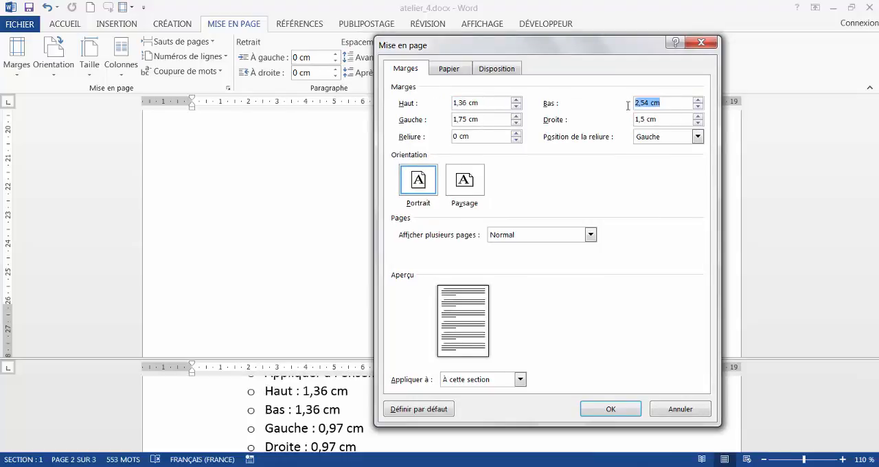
key(ctrl+v)
- Set the left and right margins (Gauche and Droite) to 0,97 cm and apply the page setup
drag(468, 120, 437, 120)
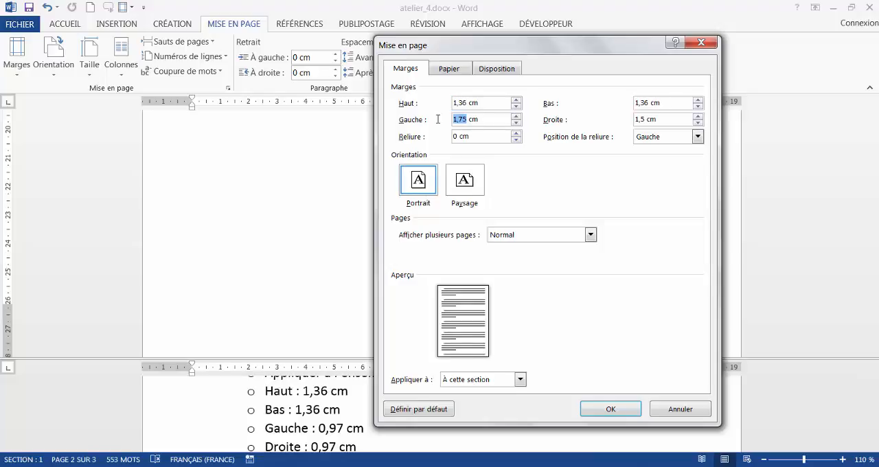
text(0,97)
drag(481, 119, 451, 117)
key(ctrl+c)
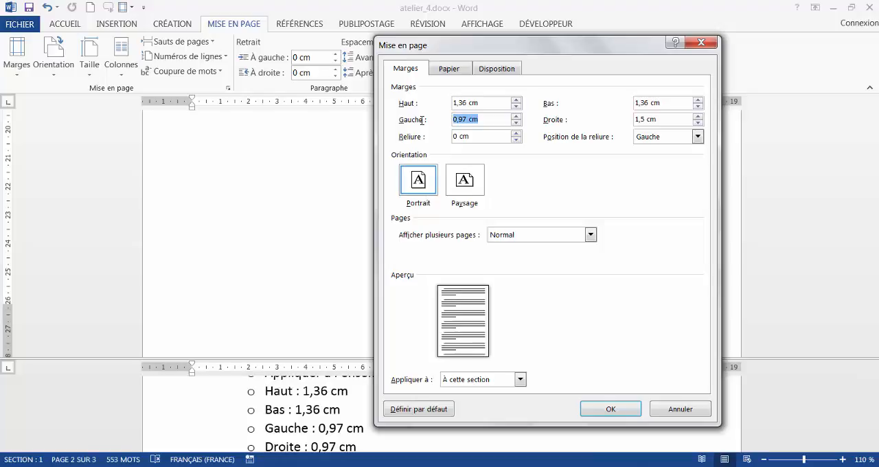
drag(679, 118, 608, 114)
key(ctrl+v)
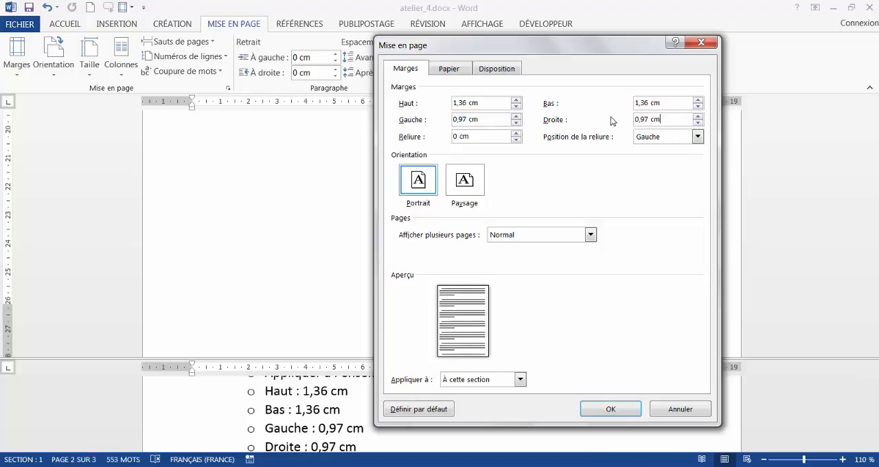
click(610, 409)
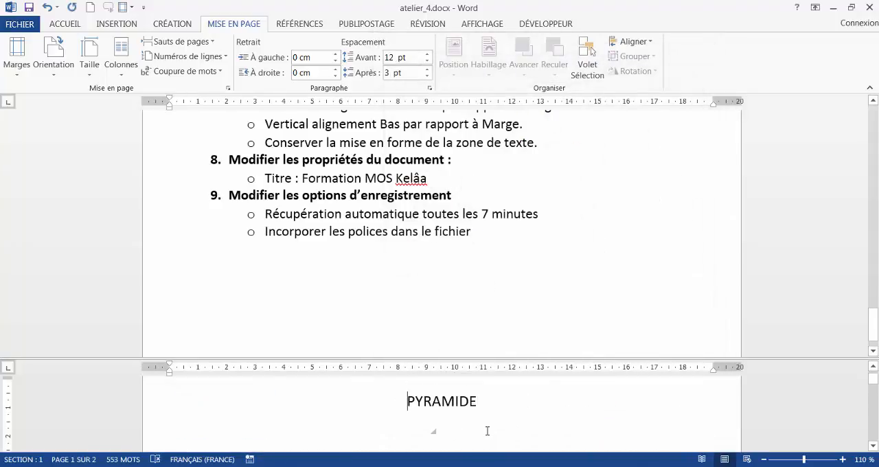
- Check question 3 and insert a Page suivante section break before the heading « Monument exceptionnel »
scroll(483, 420, down, 15)
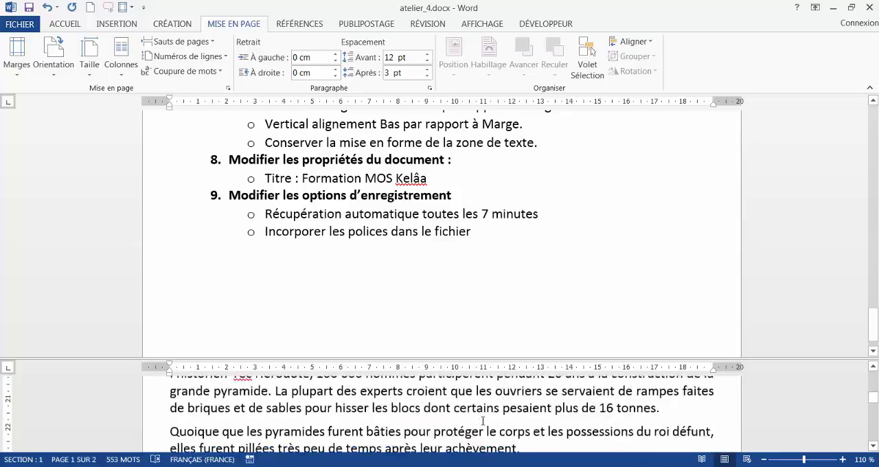
scroll(483, 420, down, 10)
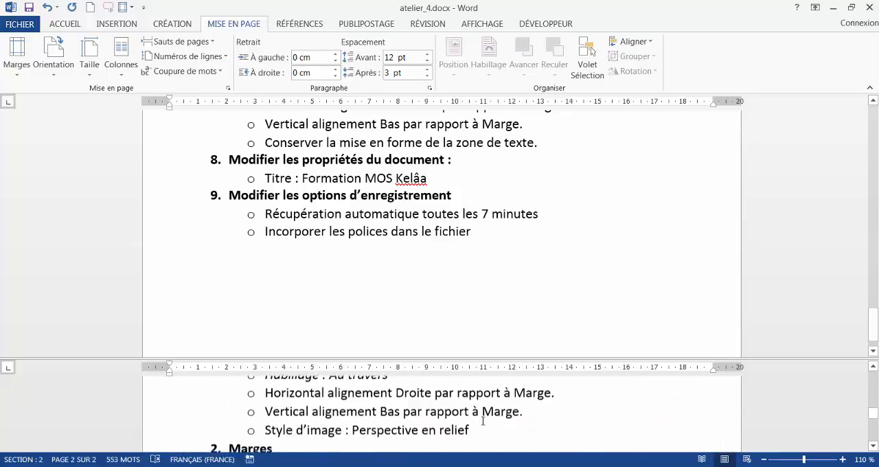
scroll(483, 421, down, 3)
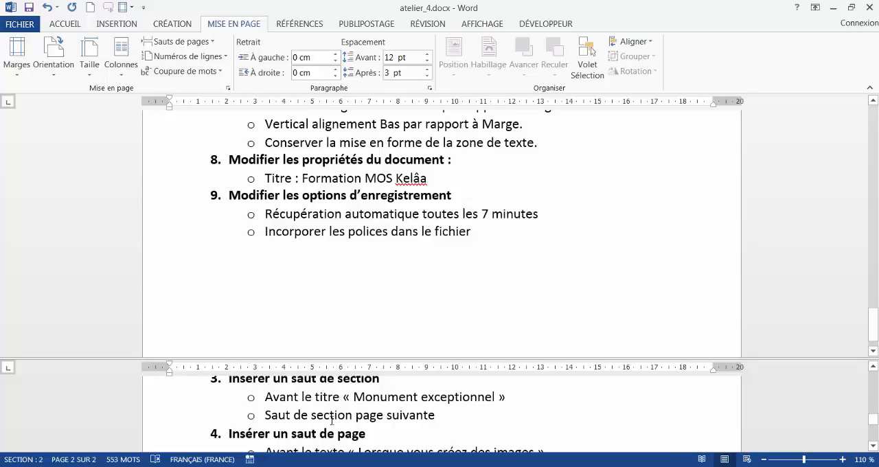
click(500, 192)
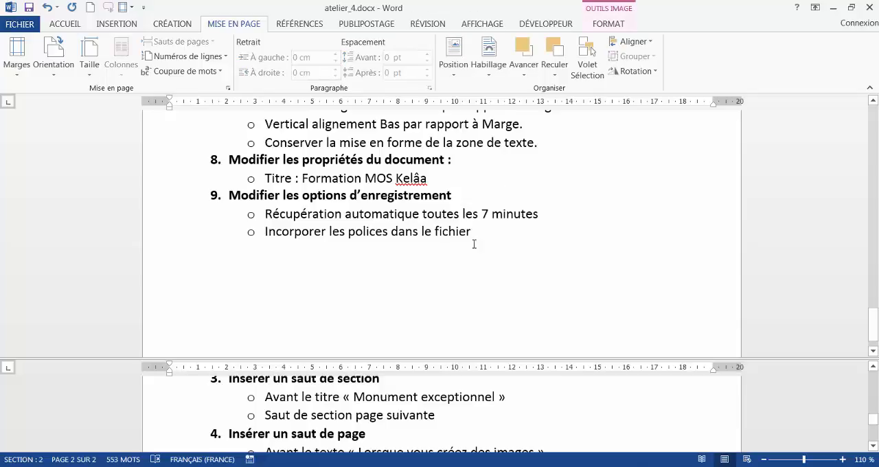
scroll(407, 219, up, 5)
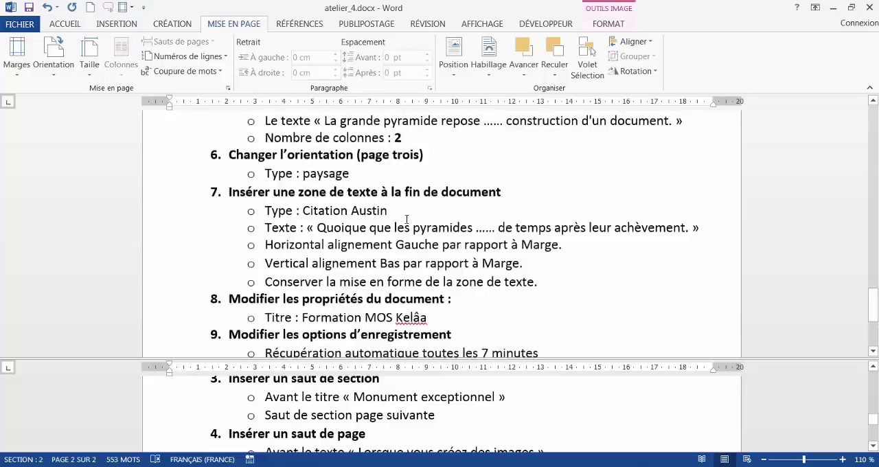
scroll(406, 219, up, 15)
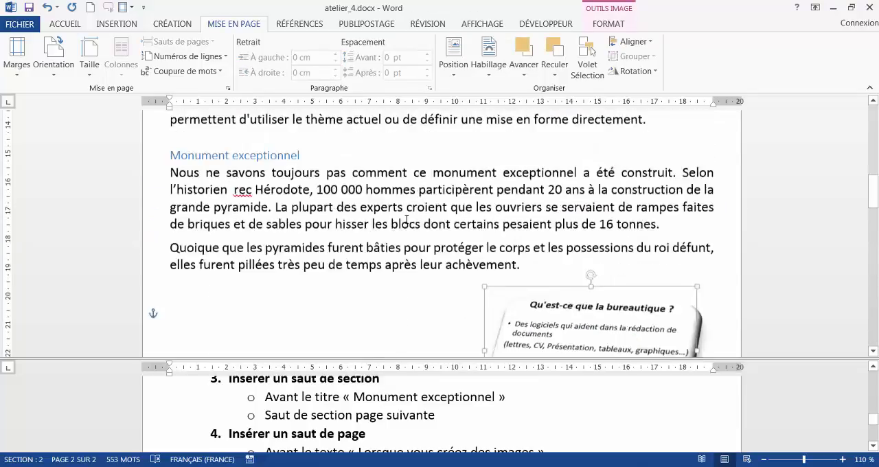
scroll(407, 219, up, 1)
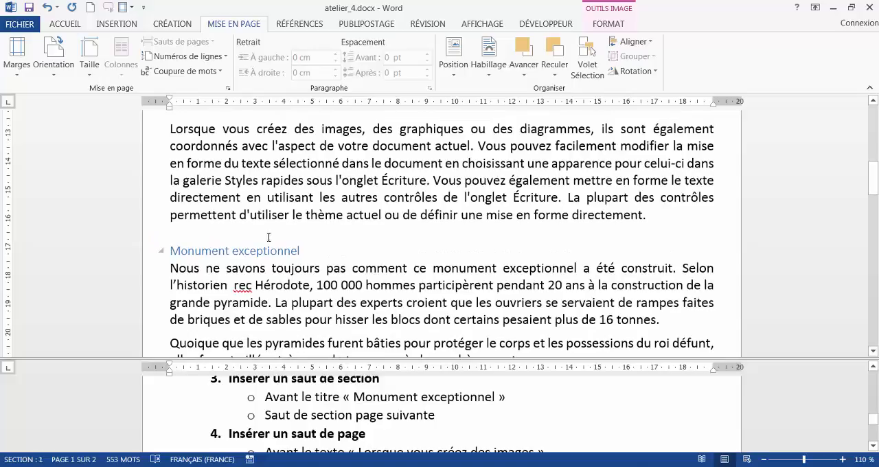
click(169, 251)
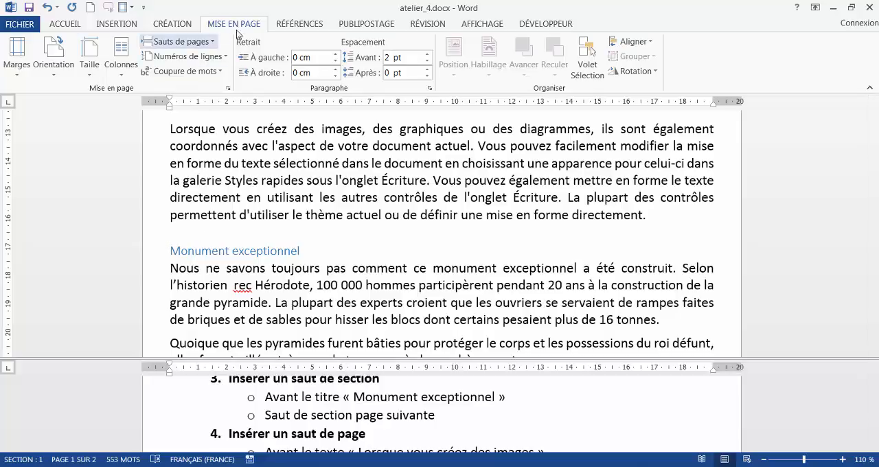
click(195, 48)
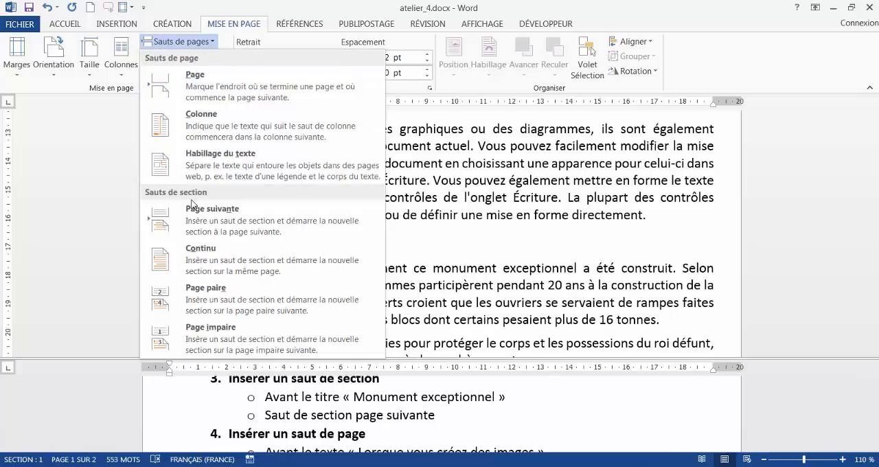
click(222, 229)
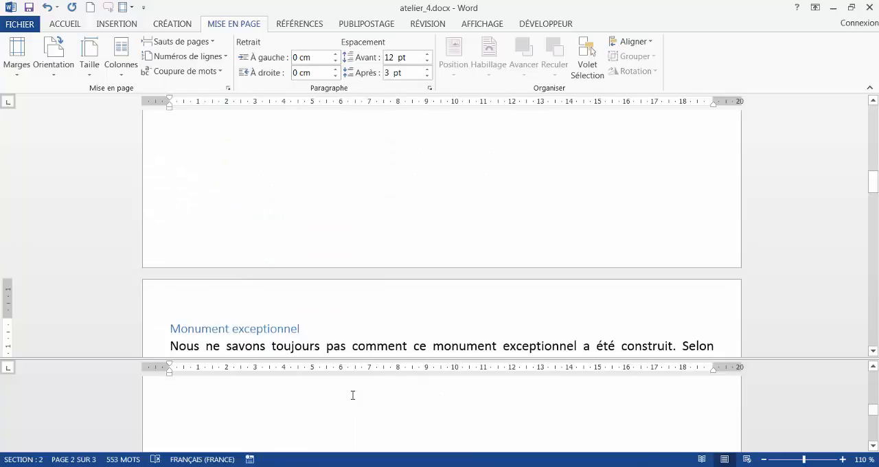
- Check question 4 and insert a page break before the paragraph starting « Lorsque vous créez des images »
scroll(352, 395, down, 10)
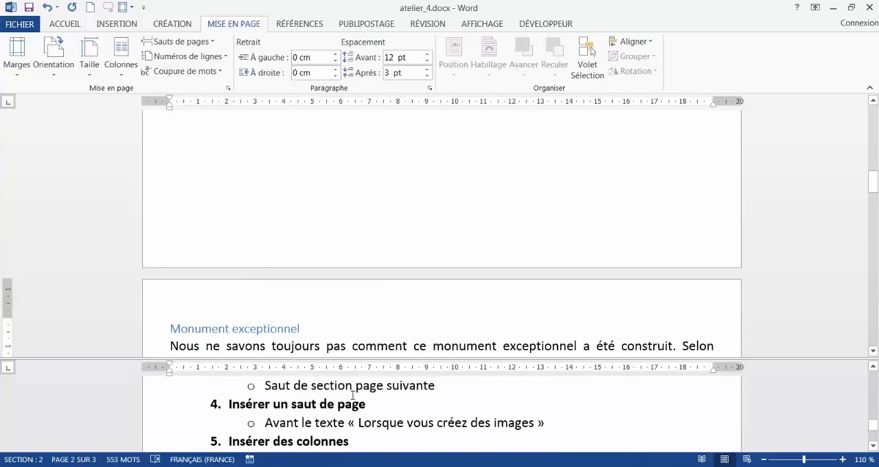
scroll(352, 395, down, 1)
scroll(352, 395, up, 2)
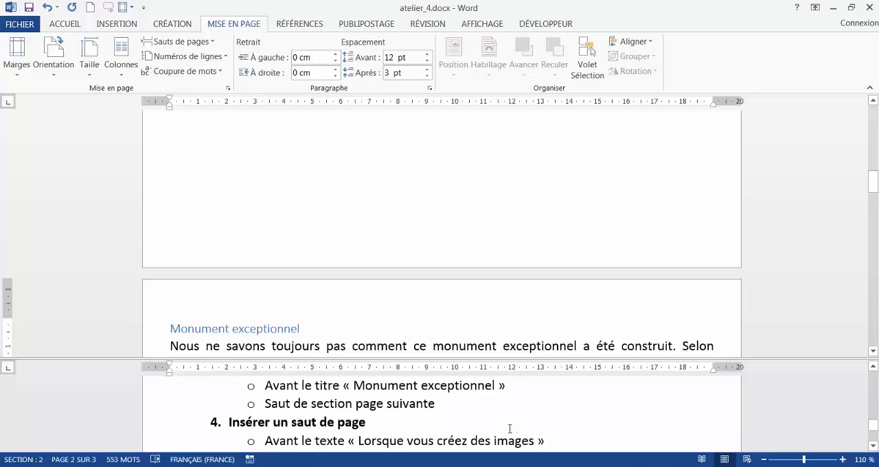
click(371, 165)
scroll(370, 168, up, 3)
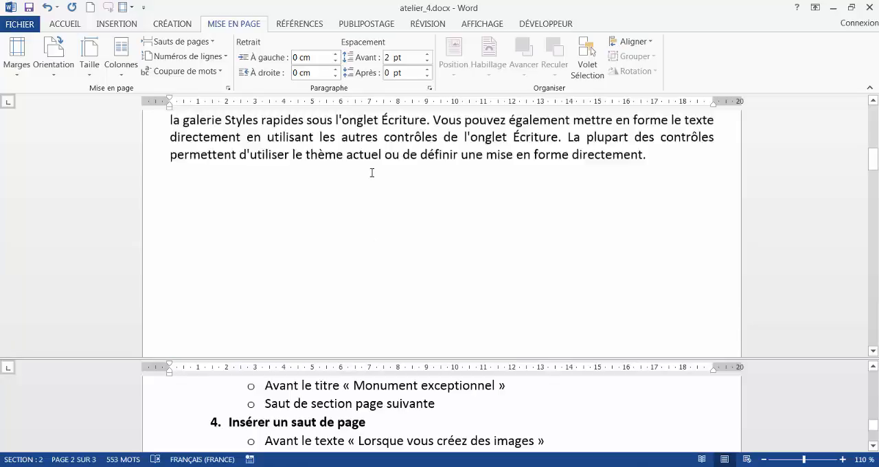
scroll(371, 173, up, 5)
scroll(332, 204, down, 2)
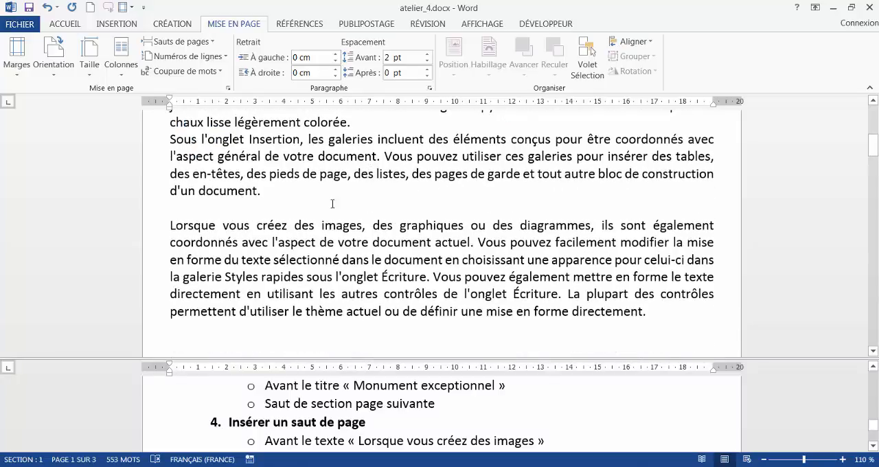
click(169, 225)
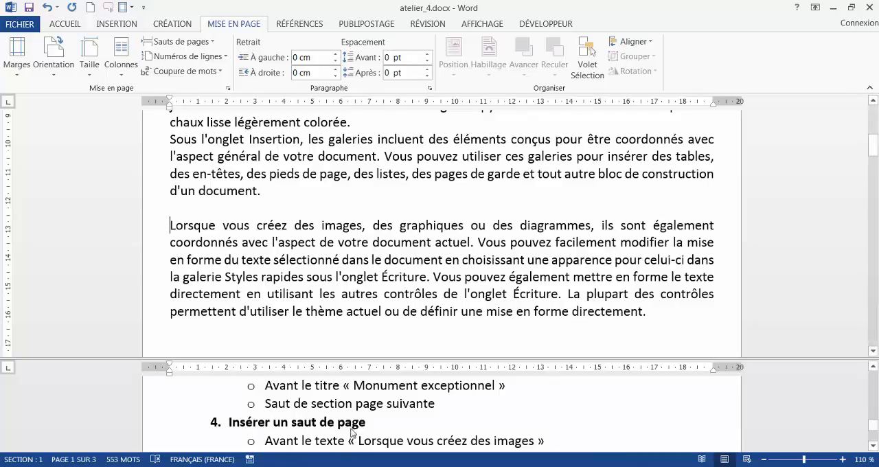
click(192, 45)
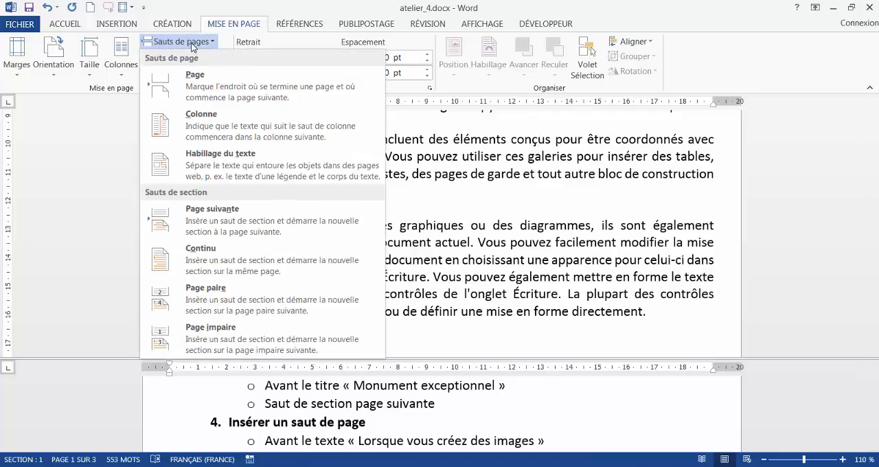
click(216, 89)
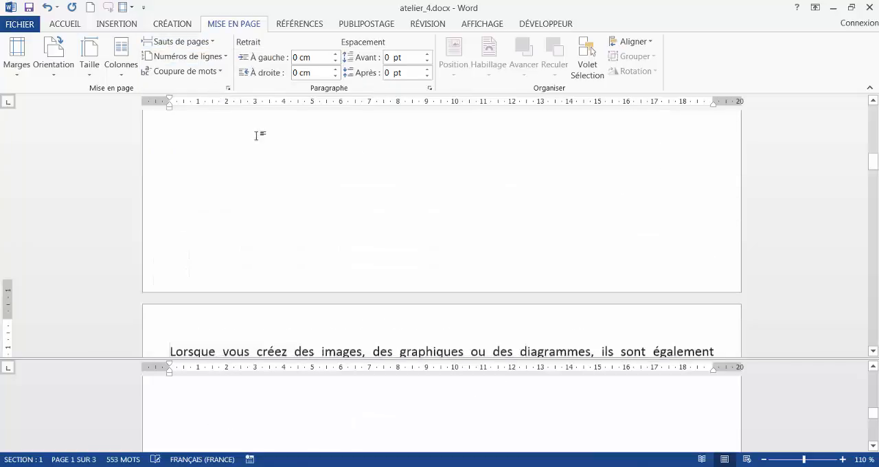
- Check question 5 about inserting columns and enlarge the instructions part of the split view
scroll(368, 424, down, 10)
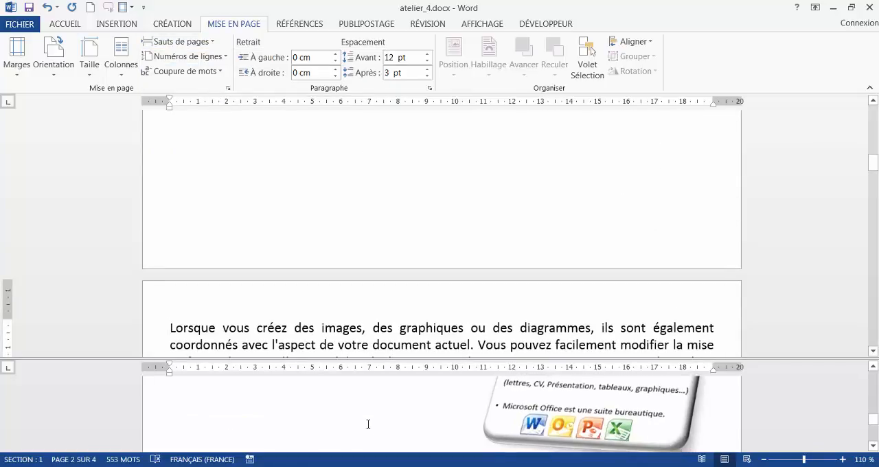
scroll(368, 423, down, 4)
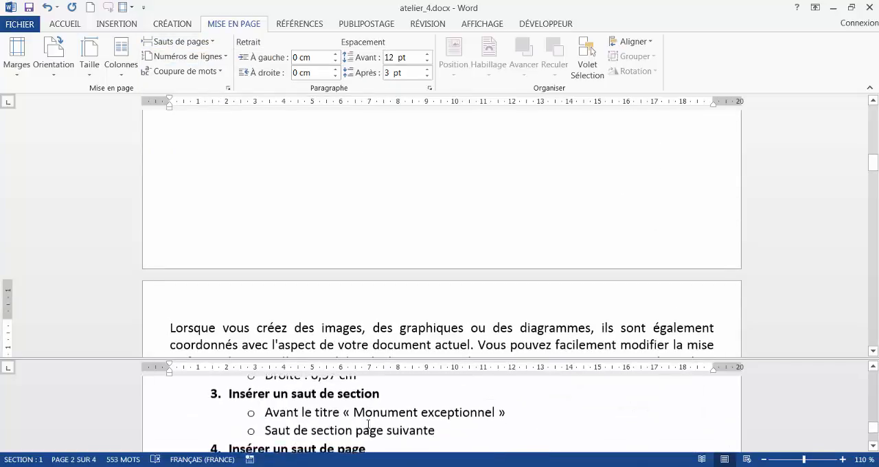
scroll(368, 424, down, 3)
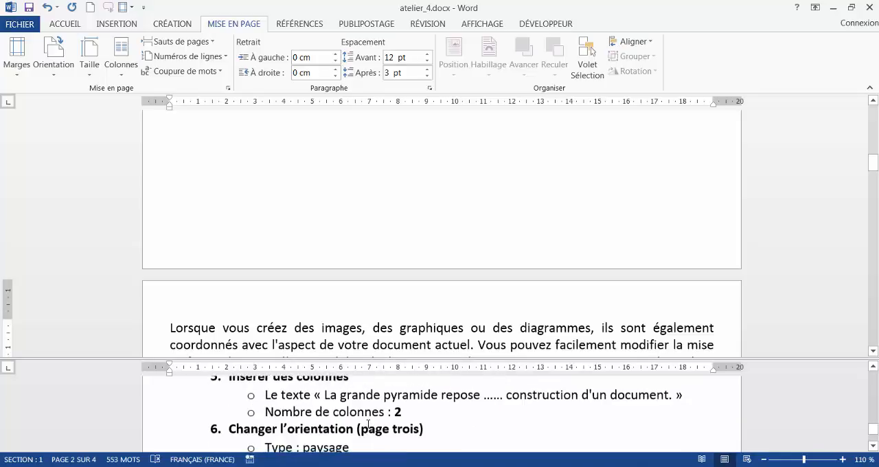
scroll(335, 411, up, 1)
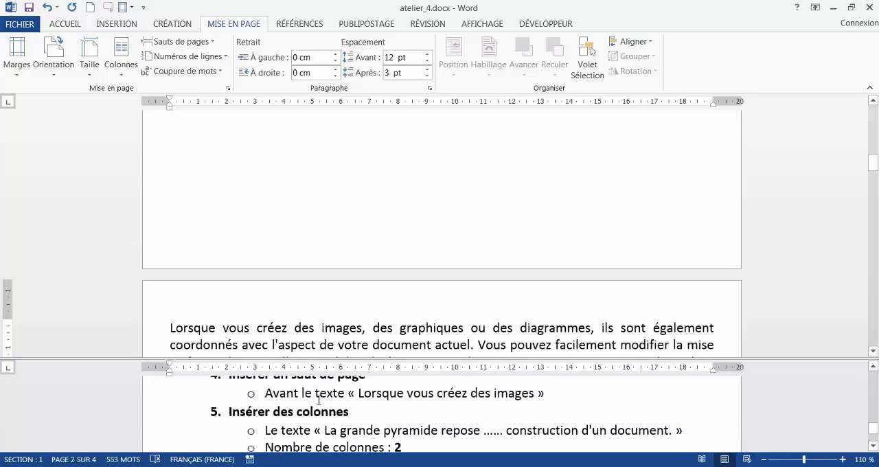
drag(308, 365, 308, 340)
scroll(257, 390, down, 1)
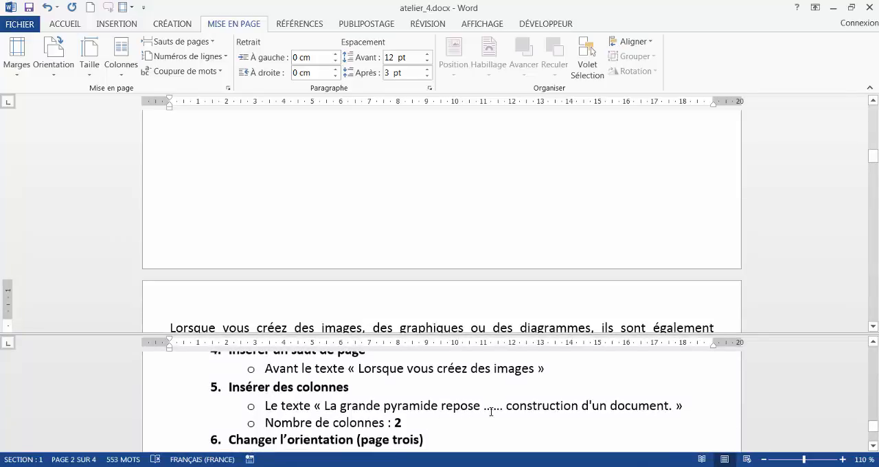
- Lay out the text from « La grande pyramide repose » to « construction d'un document. » in two columns
click(387, 161)
scroll(388, 160, up, 10)
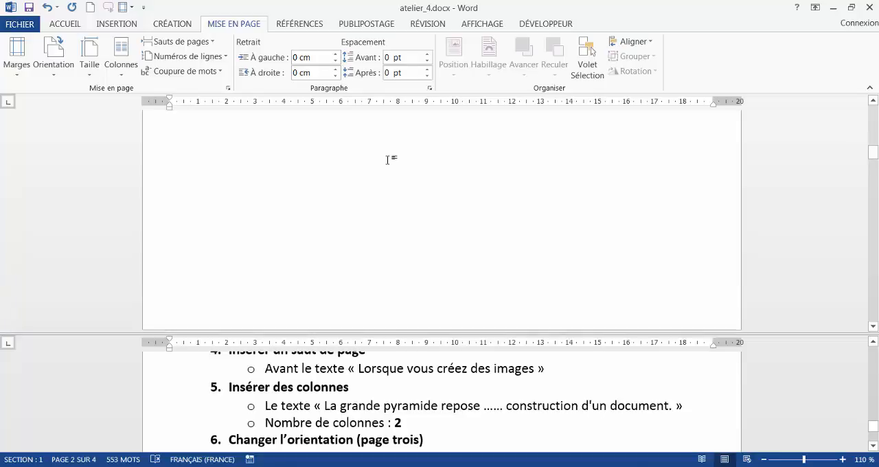
scroll(388, 160, up, 1)
scroll(390, 160, down, 1)
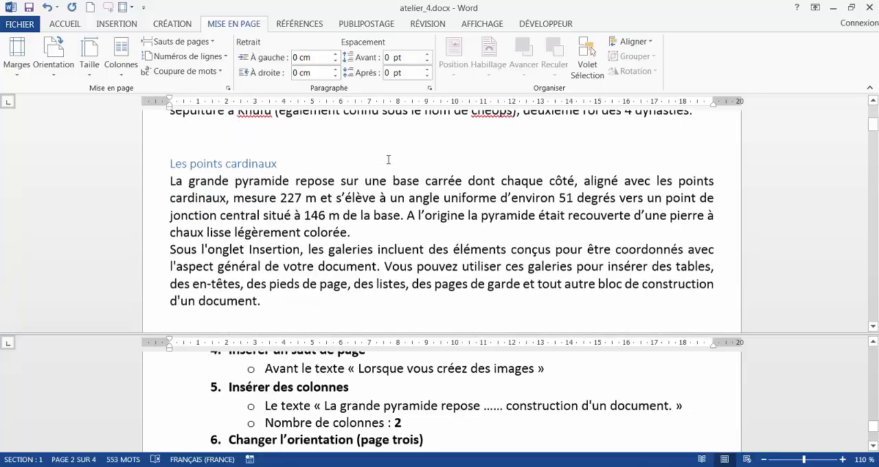
click(351, 231)
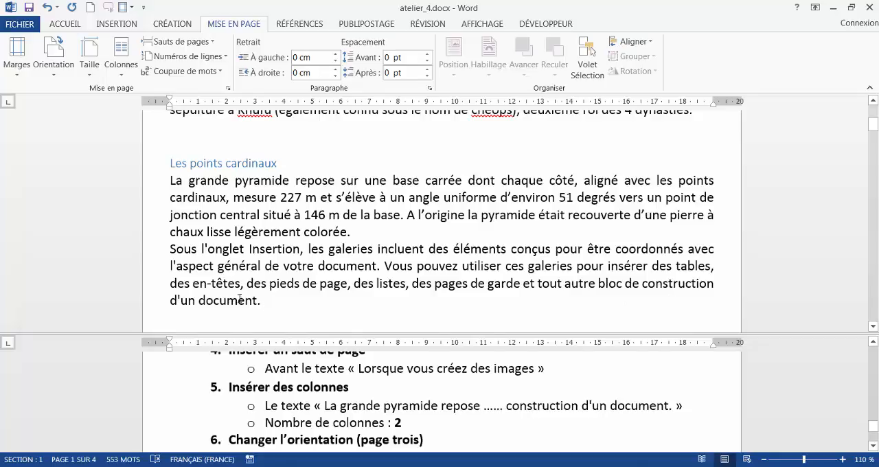
drag(169, 180, 259, 306)
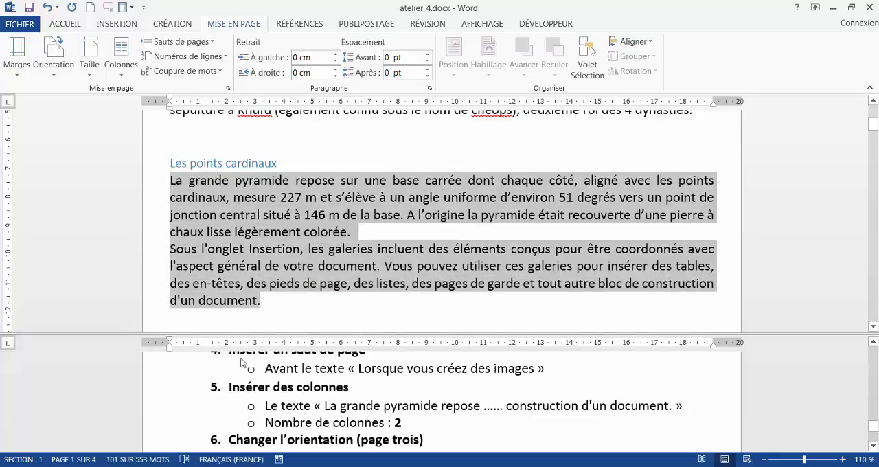
click(122, 61)
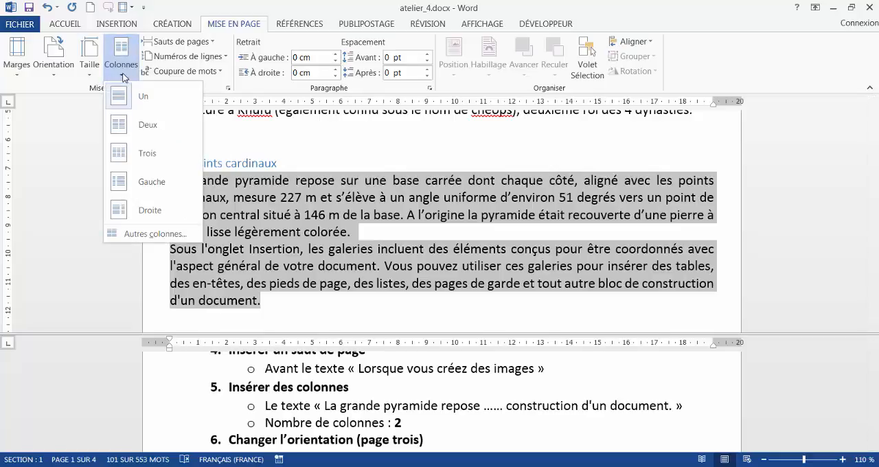
click(124, 129)
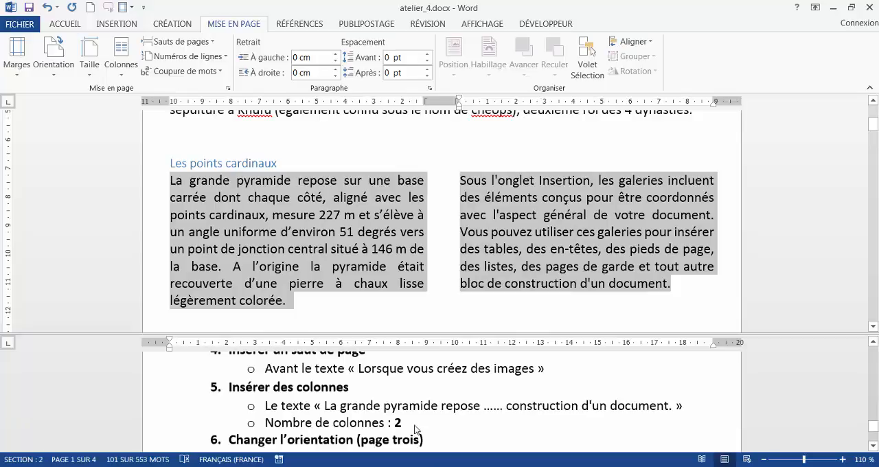
- Check question 6 and change the orientation of page three, with « Monument exceptionnel », to Paysage
click(376, 431)
scroll(357, 412, down, 3)
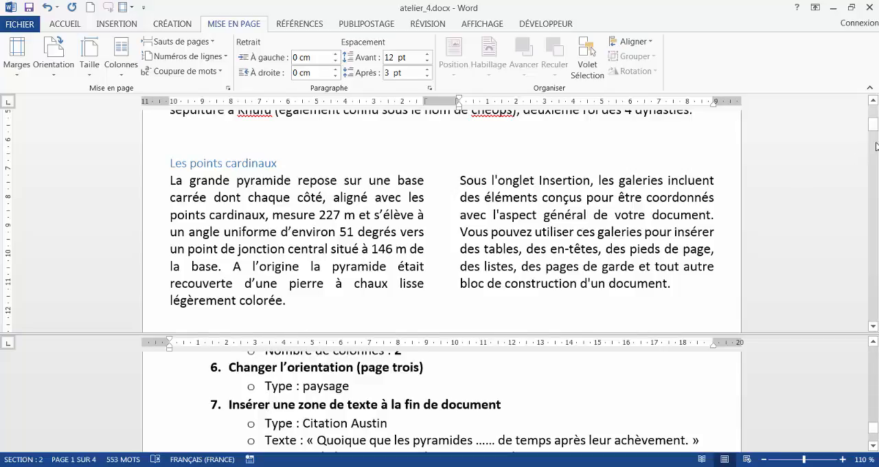
drag(874, 123, 875, 231)
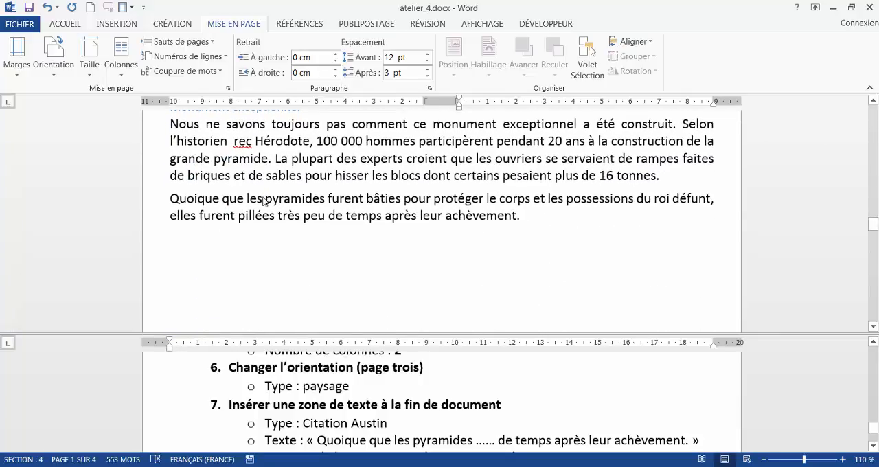
click(236, 124)
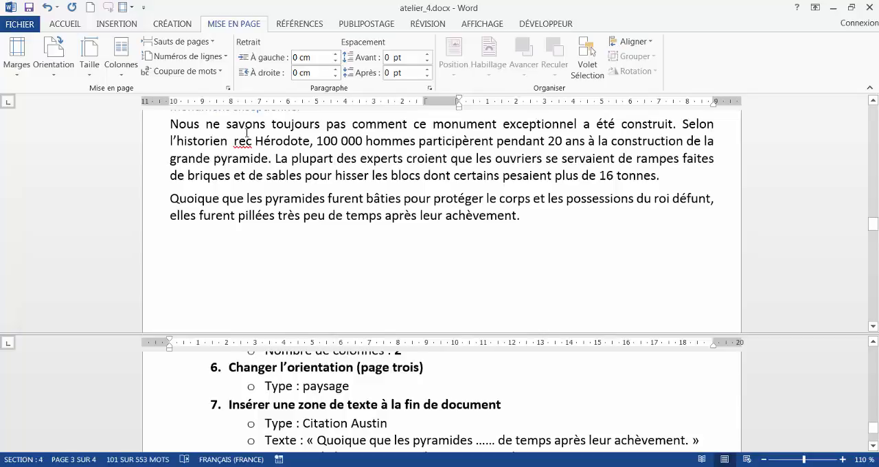
click(246, 131)
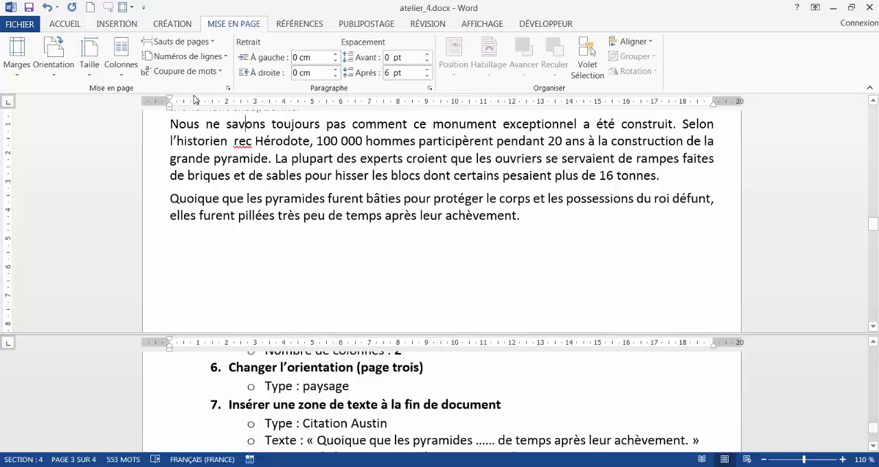
click(55, 72)
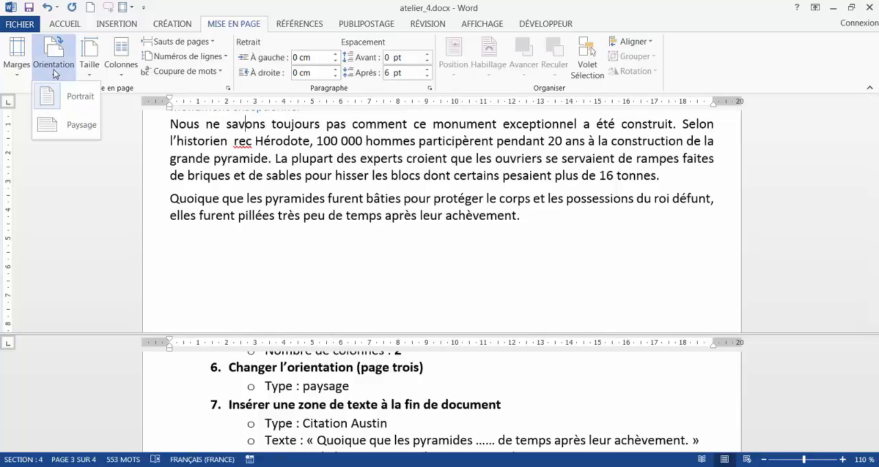
click(61, 120)
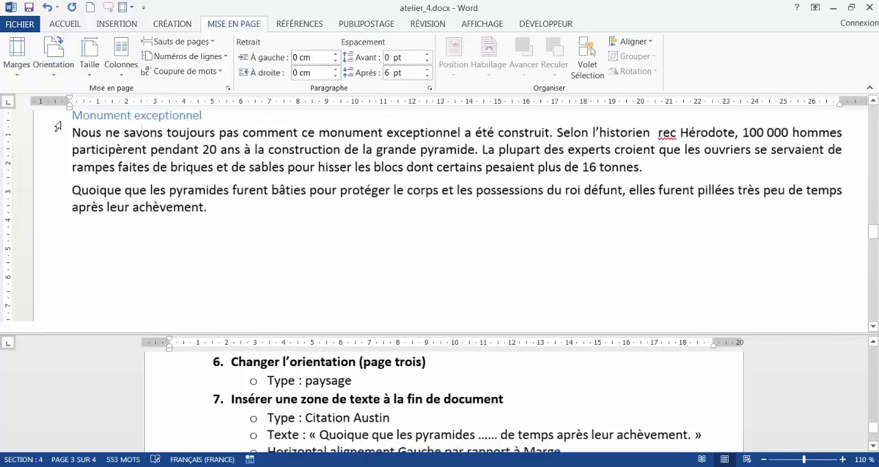
- Check question 7 about the text box and place the cursor at the end of the « Quoique que les pyramides » paragraph
click(337, 427)
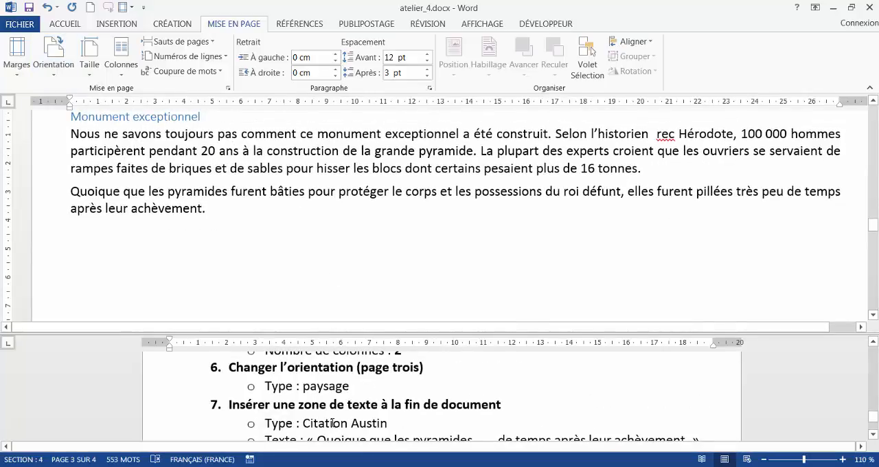
scroll(336, 425, down, 1)
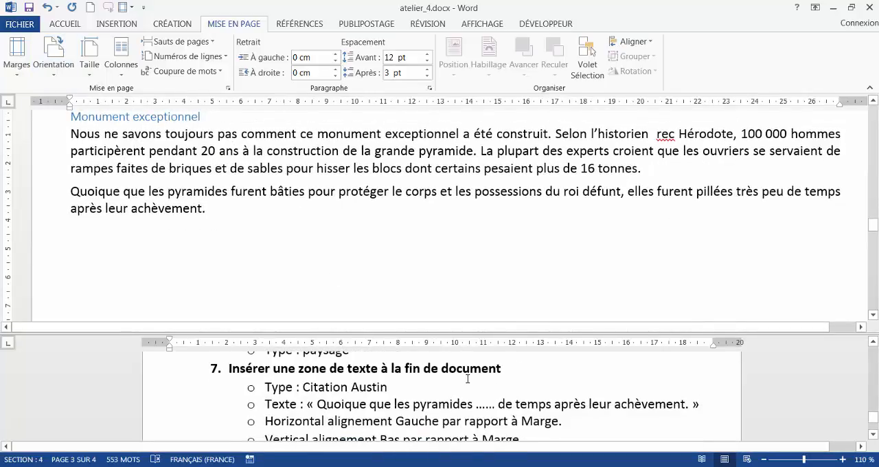
click(309, 217)
scroll(311, 217, down, 4)
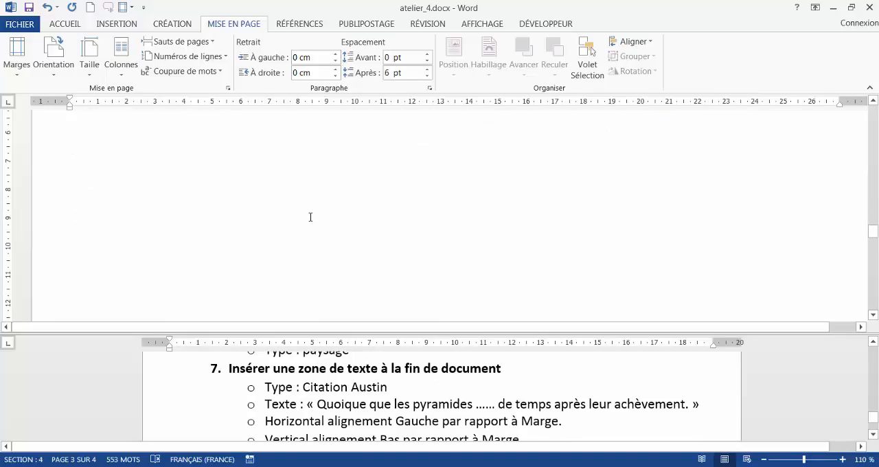
scroll(310, 217, up, 10)
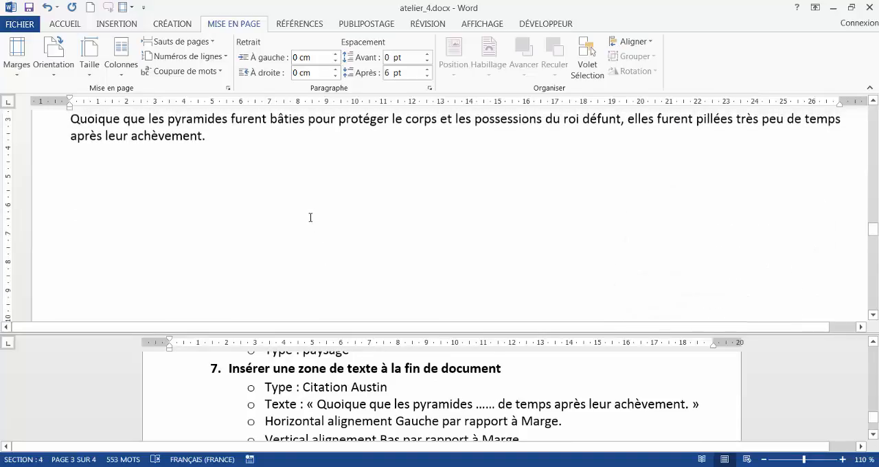